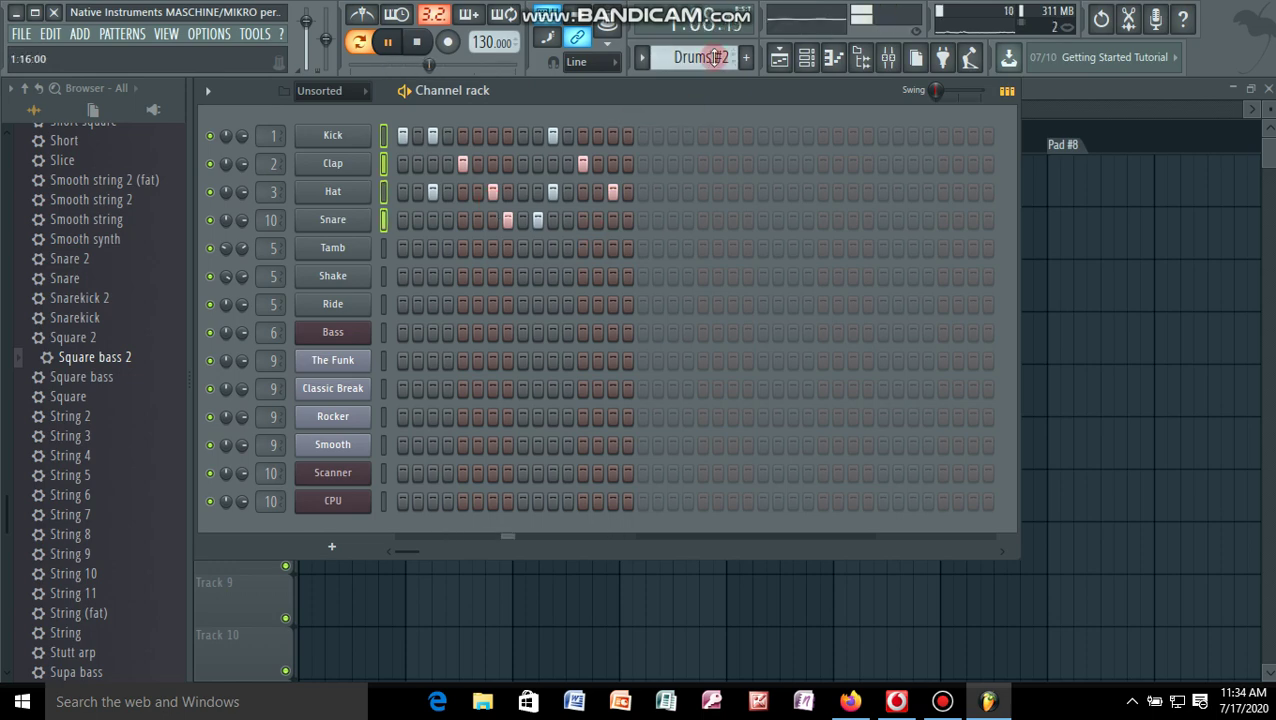
Play through the Drums #2, Kick #2, Drums #3 and Kick #3 patterns and examine their steps in the channel rack.
{"action": "mouse_move", "coordinate": [714, 57]}
{"action": "left_mouse_down"}
{"action": "mouse_move", "coordinate": [714, 68]}
{"action": "mouse_move", "coordinate": [714, 57]}
{"action": "left_mouse_up"}
{"action": "scroll", "coordinate": [714, 57], "scroll_direction": "down", "scroll_amount": 1}
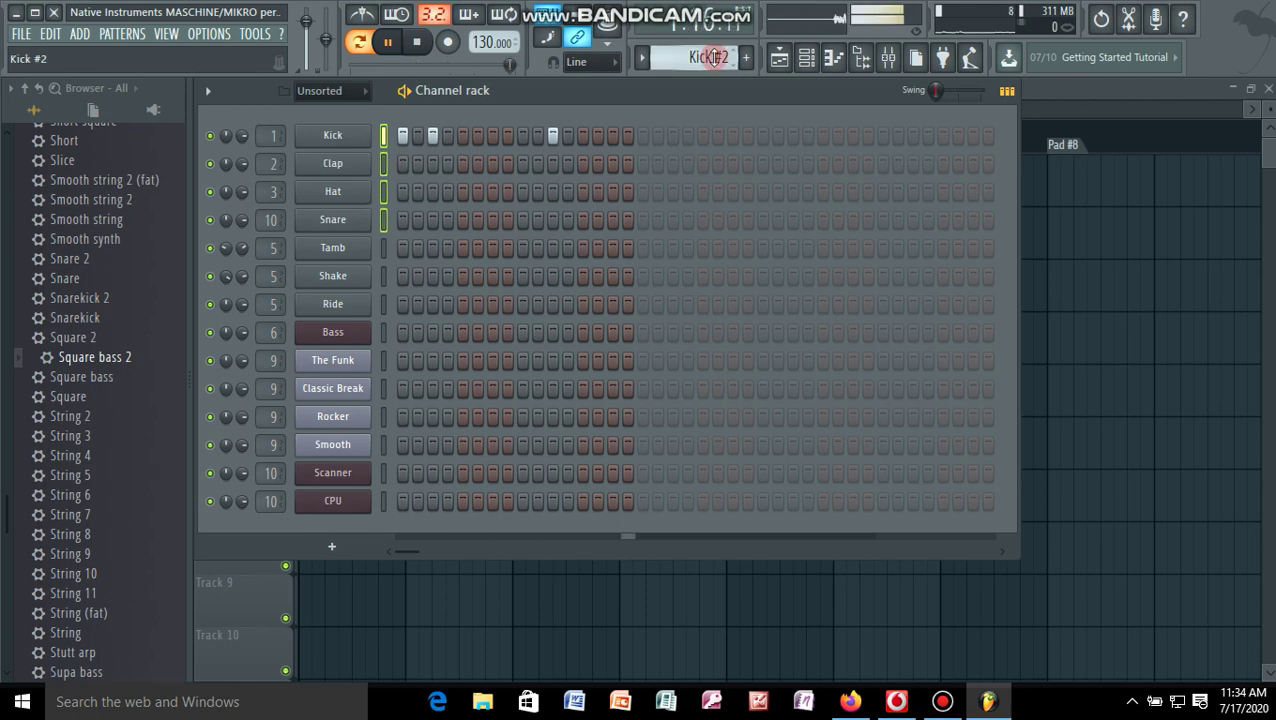
{"action": "scroll", "coordinate": [714, 57], "scroll_direction": "up", "scroll_amount": 1}
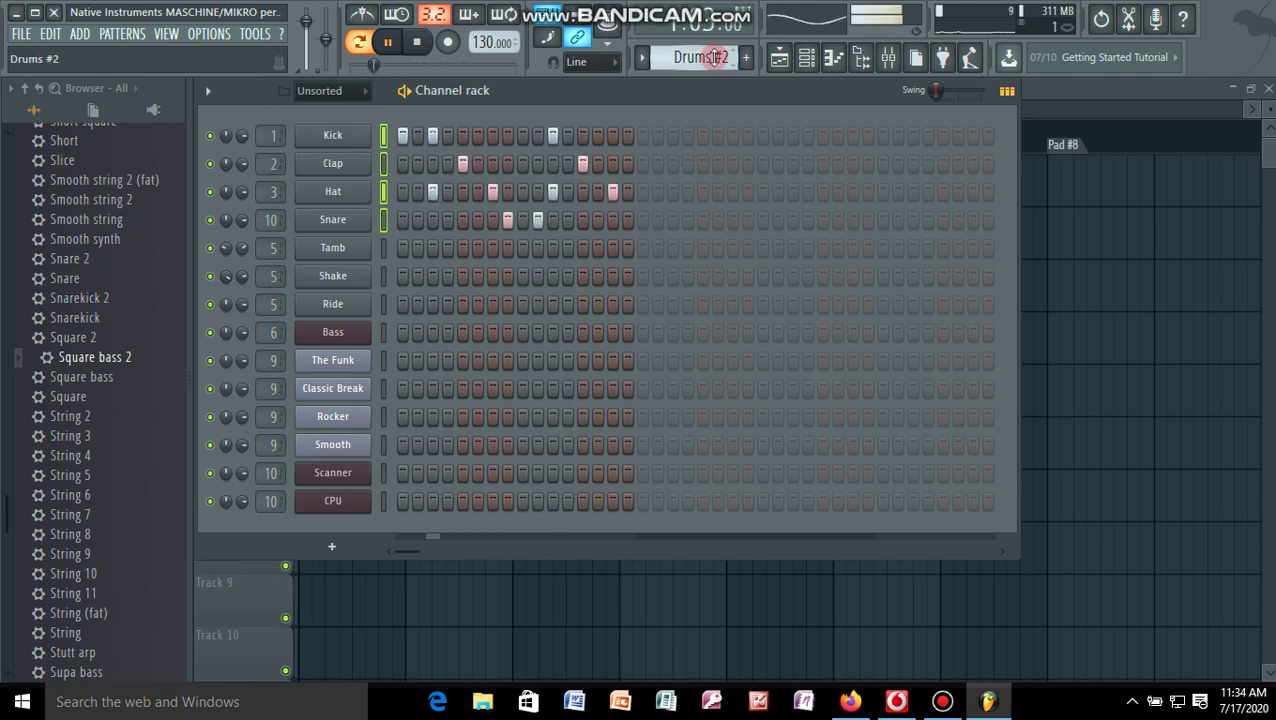
{"action": "mouse_move", "coordinate": [714, 57]}
{"action": "left_mouse_down"}
{"action": "mouse_move", "coordinate": [714, 70]}
{"action": "mouse_move", "coordinate": [714, 50]}
{"action": "left_mouse_up"}
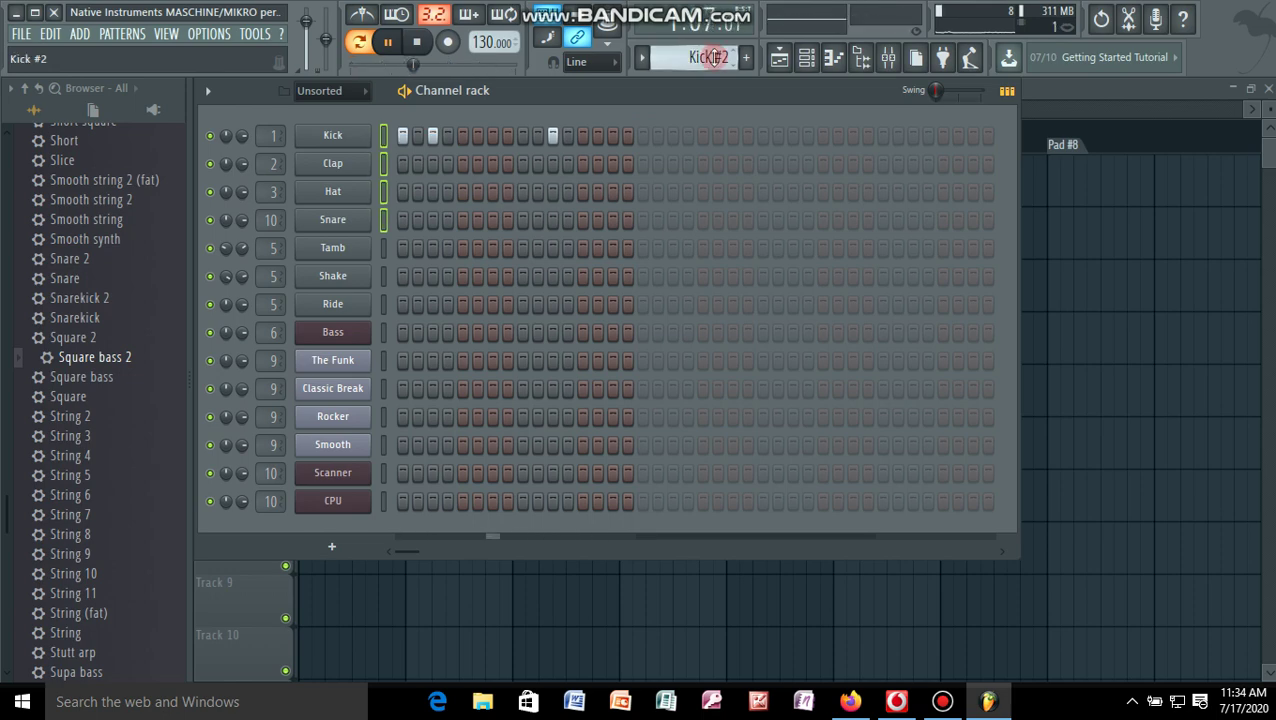
{"action": "left_click_drag", "start_coordinate": [714, 57], "coordinate": [714, 50]}
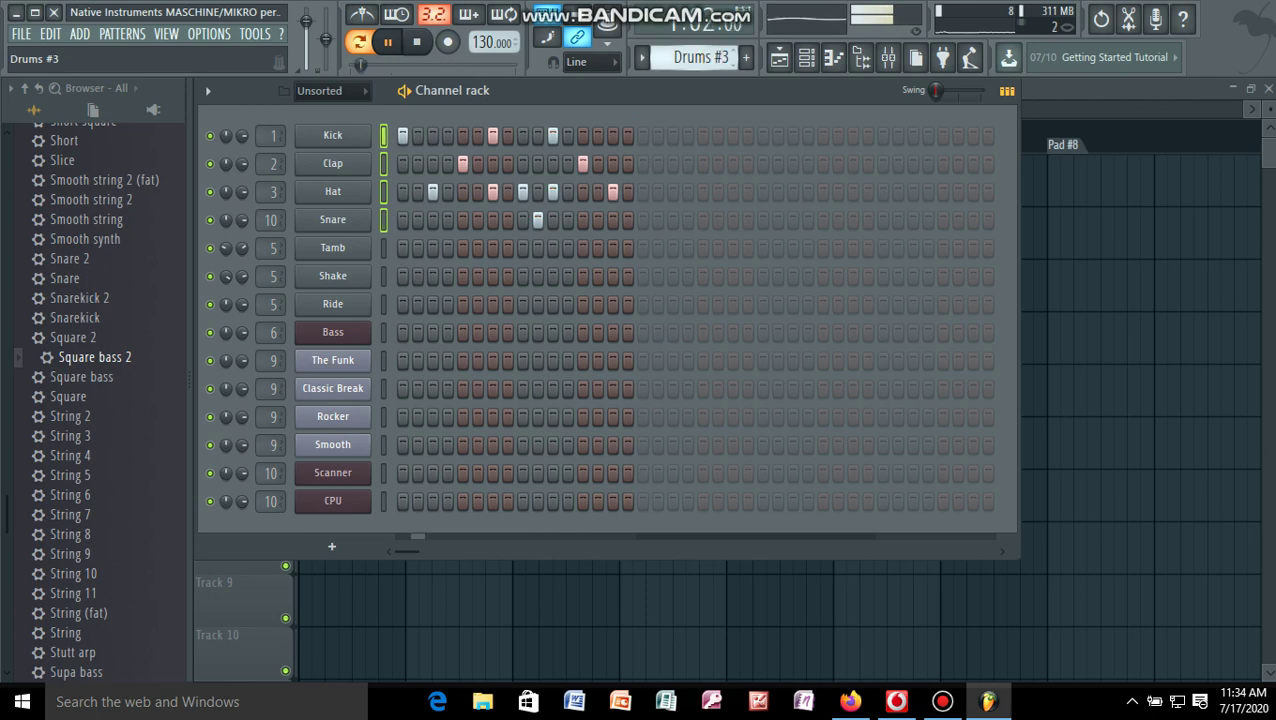
{"action": "left_click_drag", "start_coordinate": [714, 57], "coordinate": [714, 50]}
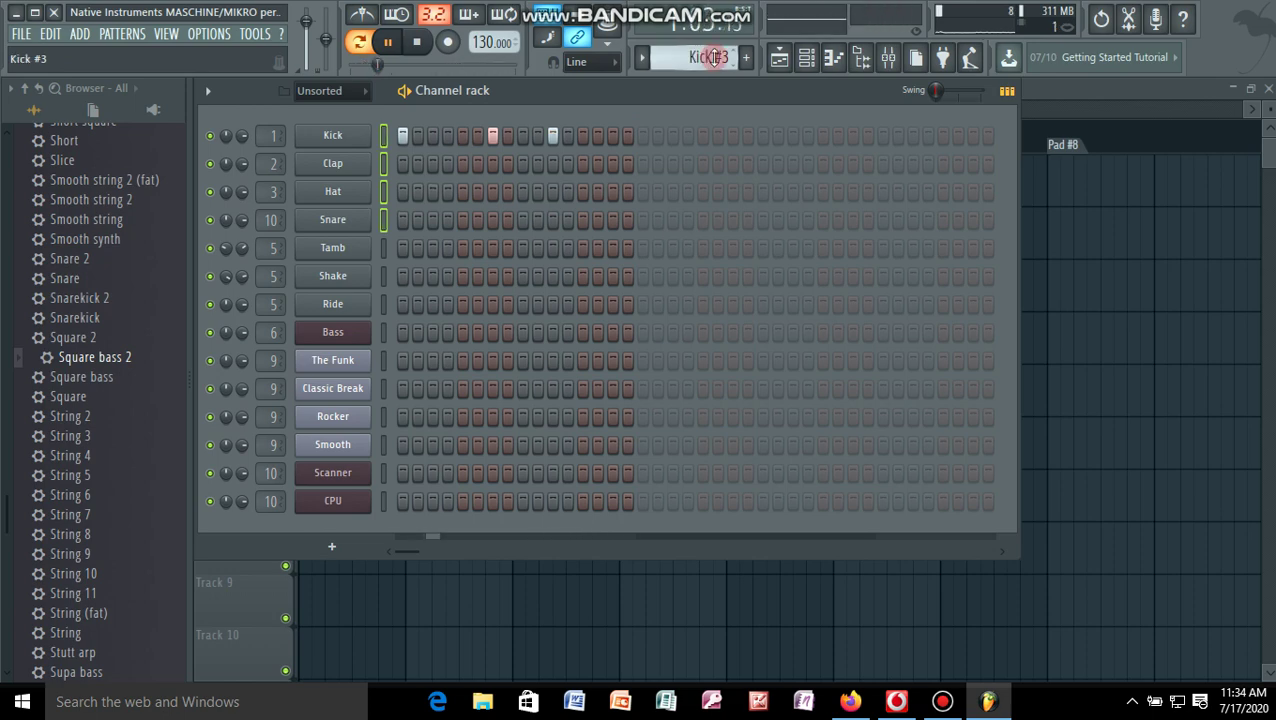
Try the project tempo at 160 BPM and 120 BPM, and set it back to 130 BPM.
{"action": "right_click", "coordinate": [492, 43]}
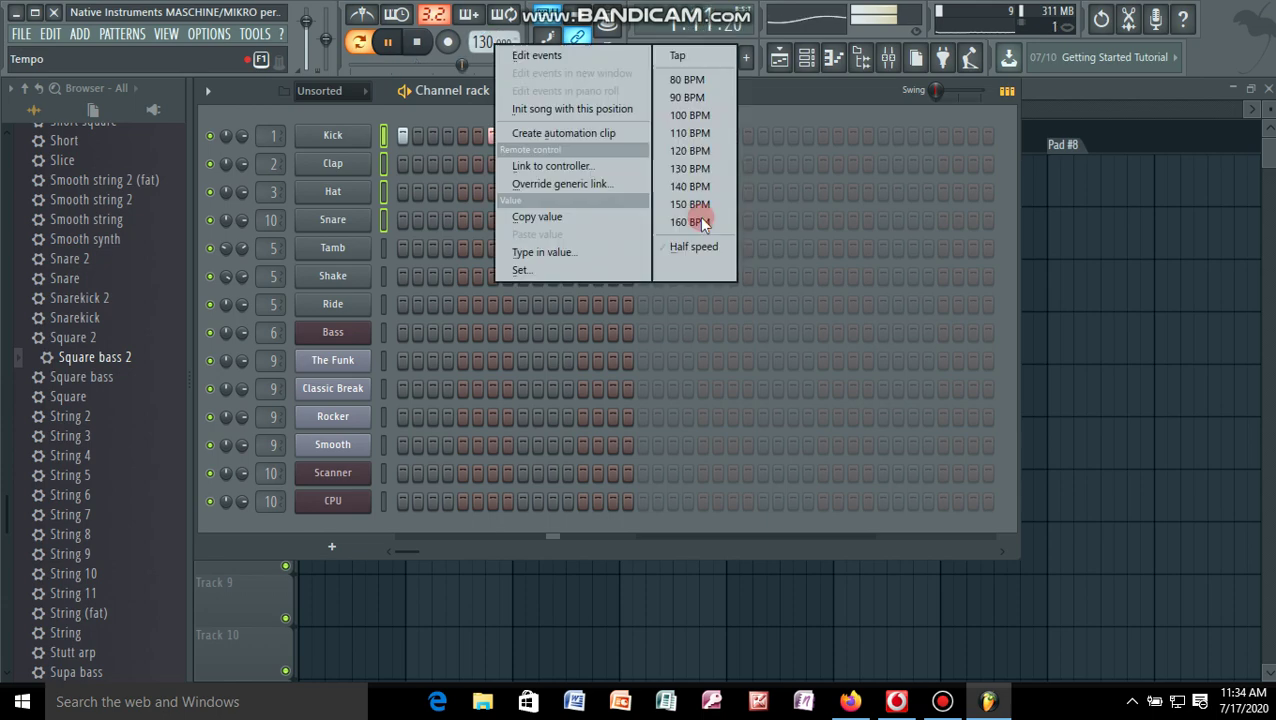
{"action": "left_click", "coordinate": [699, 216]}
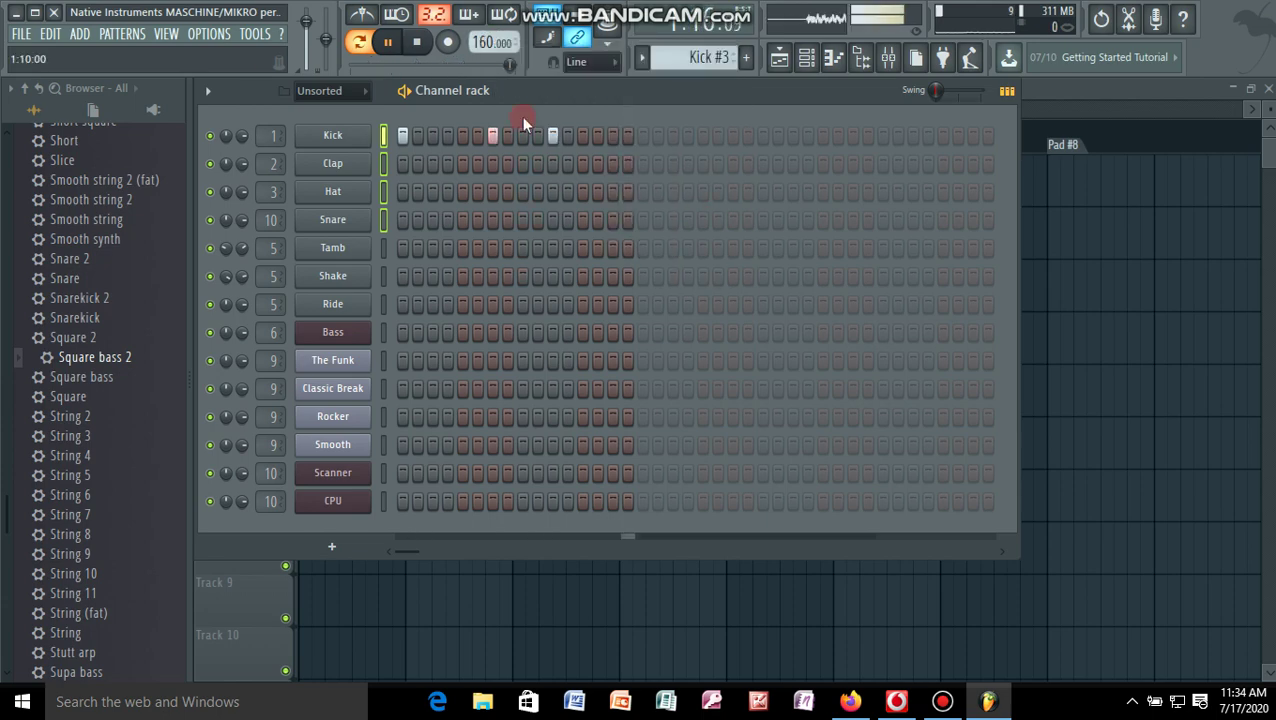
{"action": "right_click", "coordinate": [491, 43]}
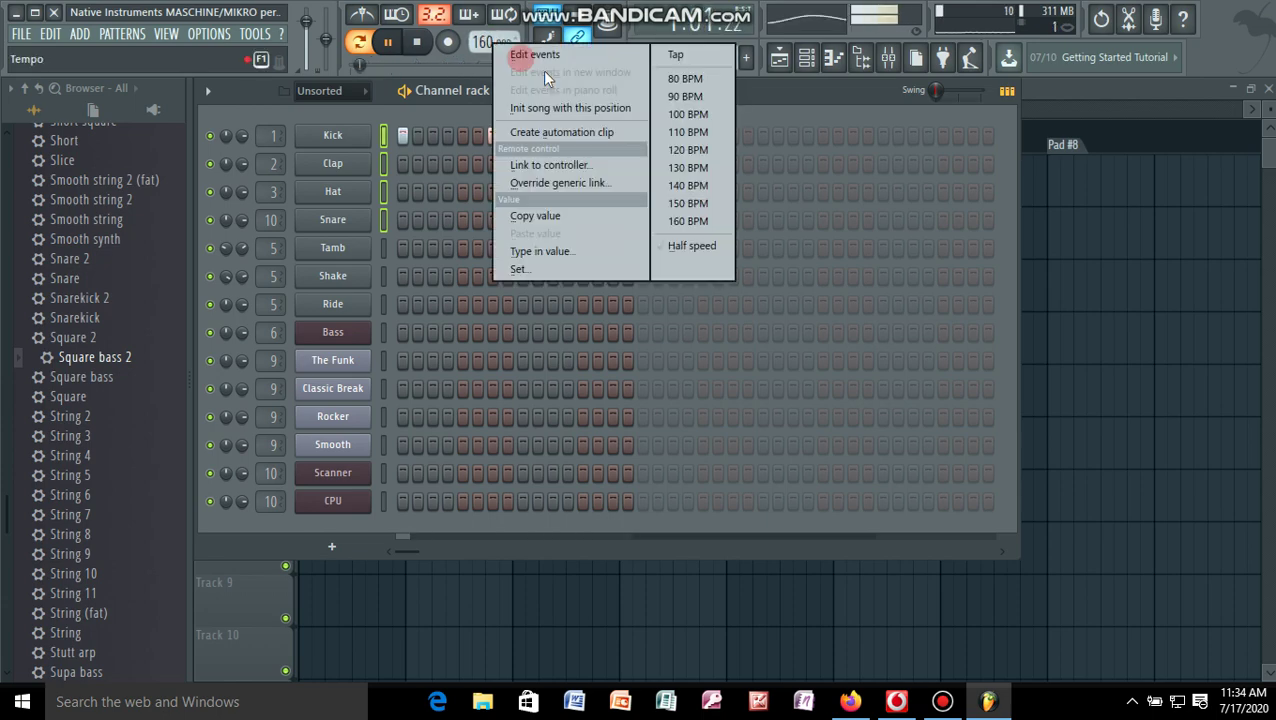
{"action": "left_click", "coordinate": [704, 152]}
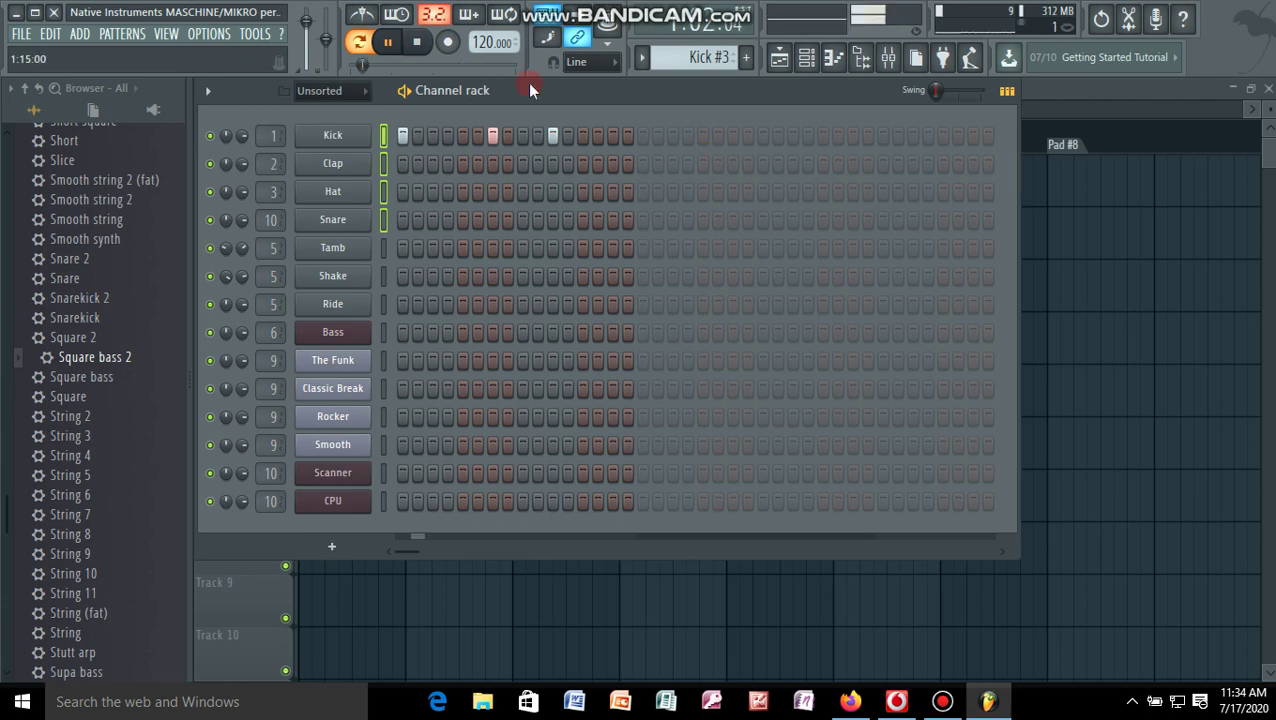
{"action": "right_click", "coordinate": [492, 42]}
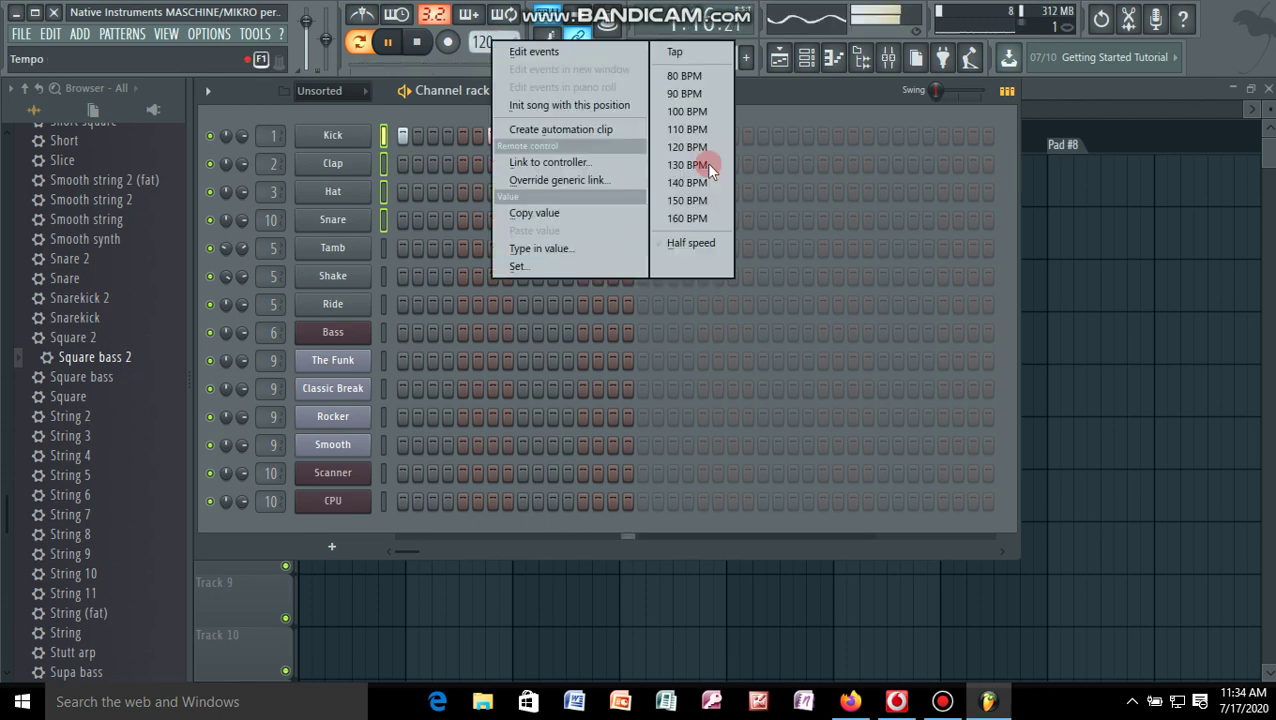
{"action": "left_click", "coordinate": [706, 164]}
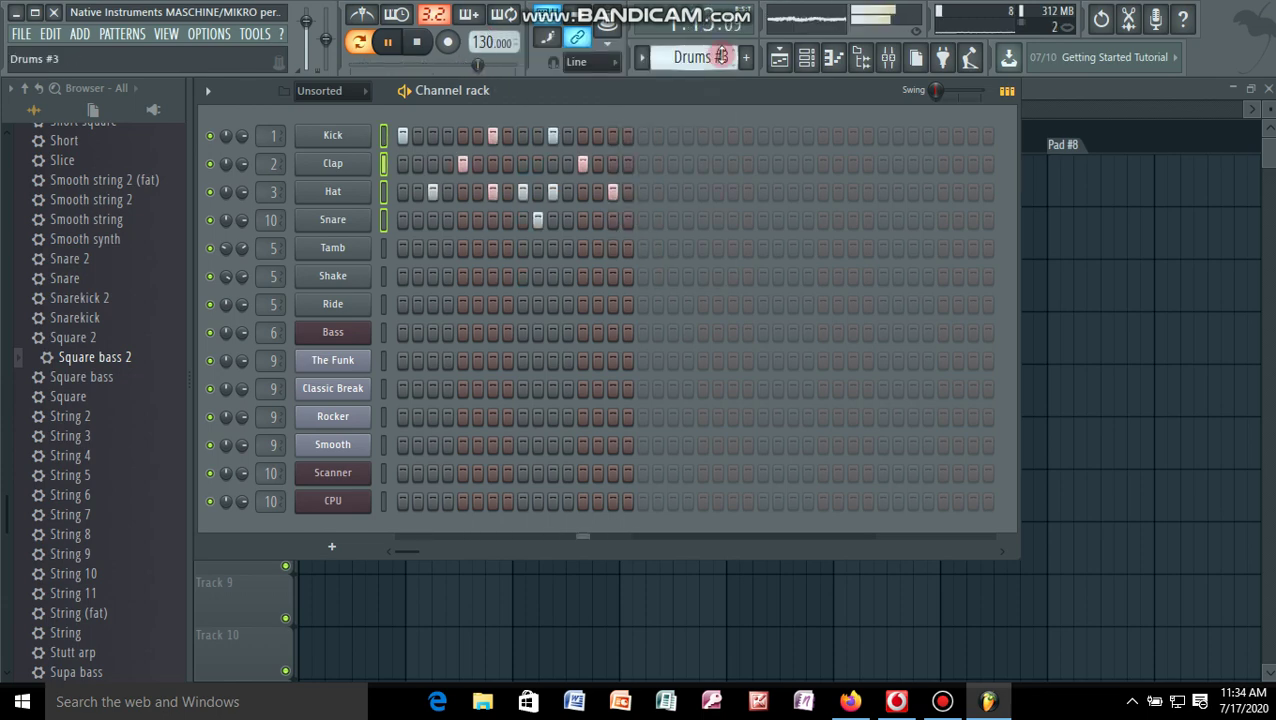
Browse past the Kick #4 pattern to the Bass pattern and examine the Bass channel's notes in the piano roll.
{"action": "left_click_drag", "start_coordinate": [721, 57], "coordinate": [720, 66]}
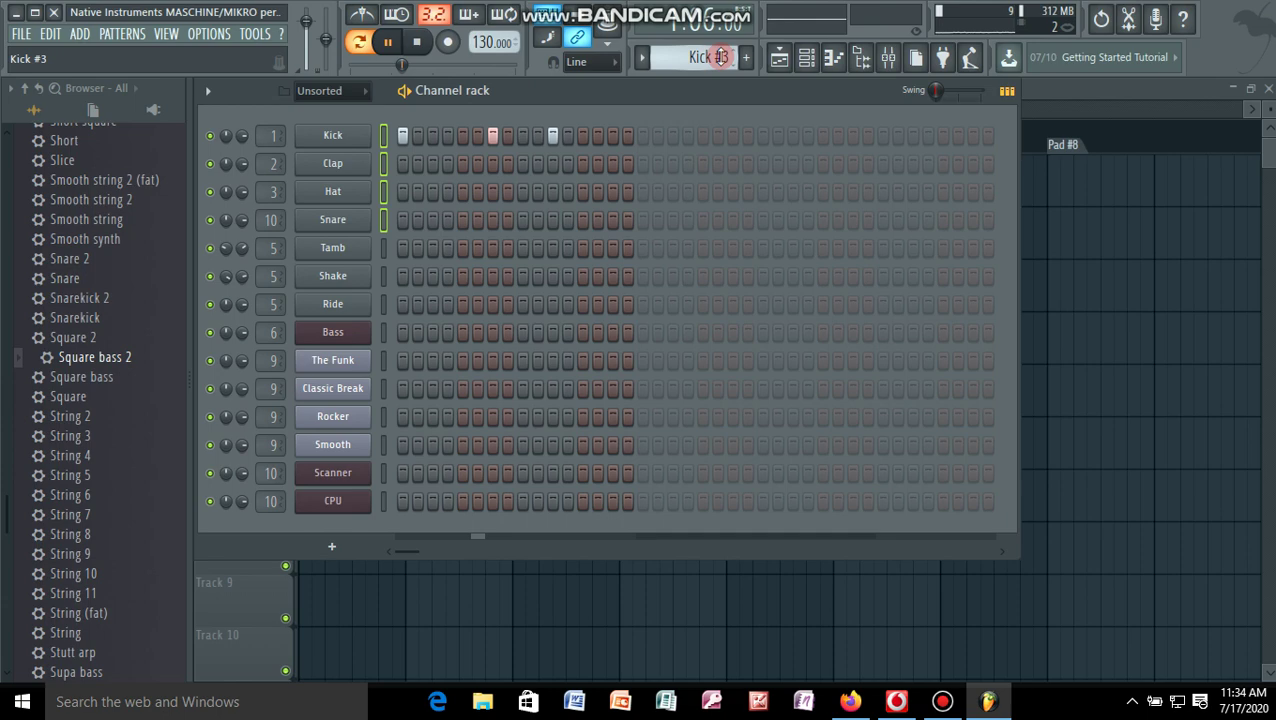
{"action": "left_click_drag", "start_coordinate": [720, 57], "coordinate": [719, 58]}
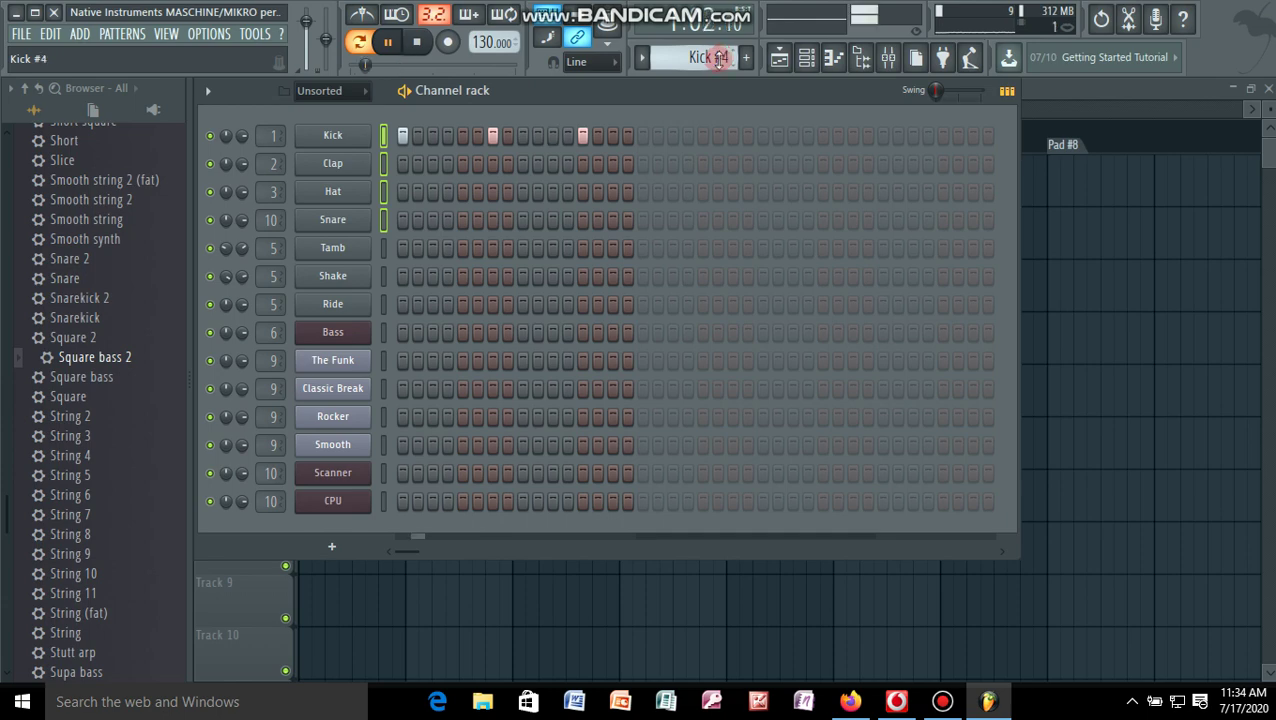
{"action": "mouse_move", "coordinate": [719, 58]}
{"action": "left_mouse_down"}
{"action": "mouse_move", "coordinate": [768, 70]}
{"action": "mouse_move", "coordinate": [716, 62]}
{"action": "left_mouse_up"}
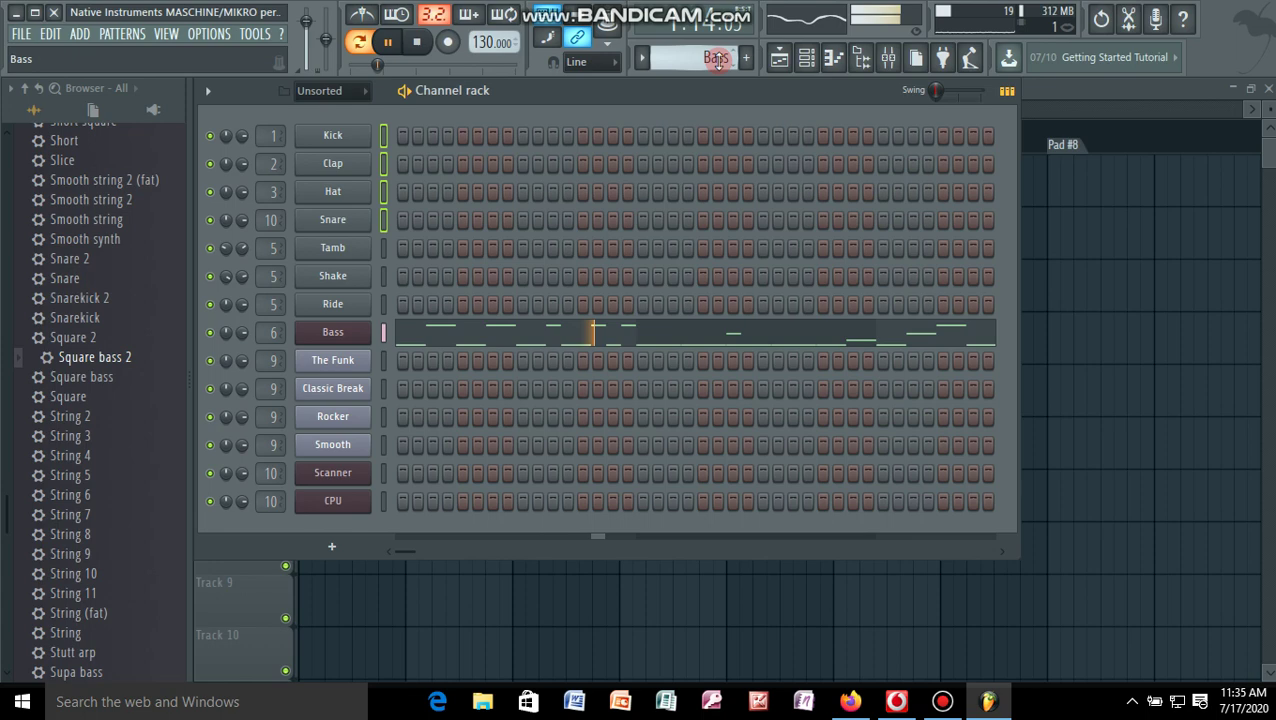
{"action": "left_click", "coordinate": [690, 333]}
{"action": "left_click_drag", "start_coordinate": [684, 110], "coordinate": [626, 110]}
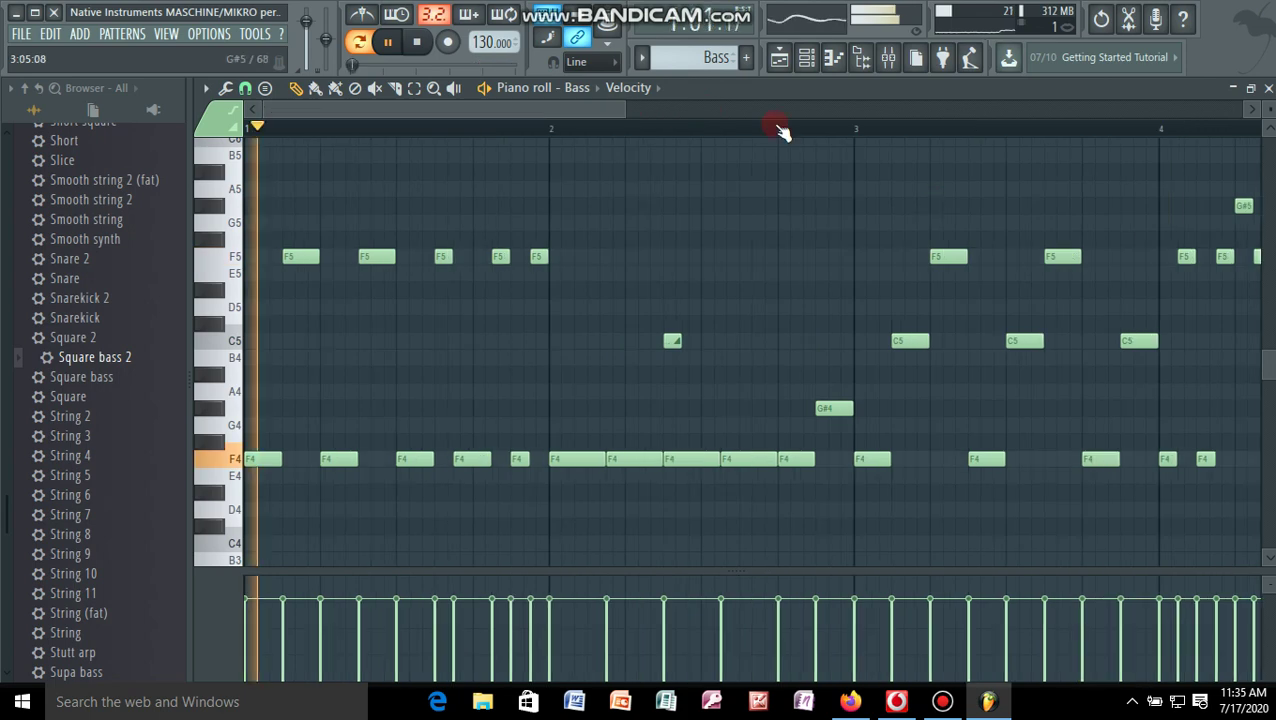
Play through the Percussion patterns up to Percussion #4 with their steps shown in the channel rack.
{"action": "scroll", "coordinate": [725, 60], "scroll_direction": "down", "scroll_amount": 1}
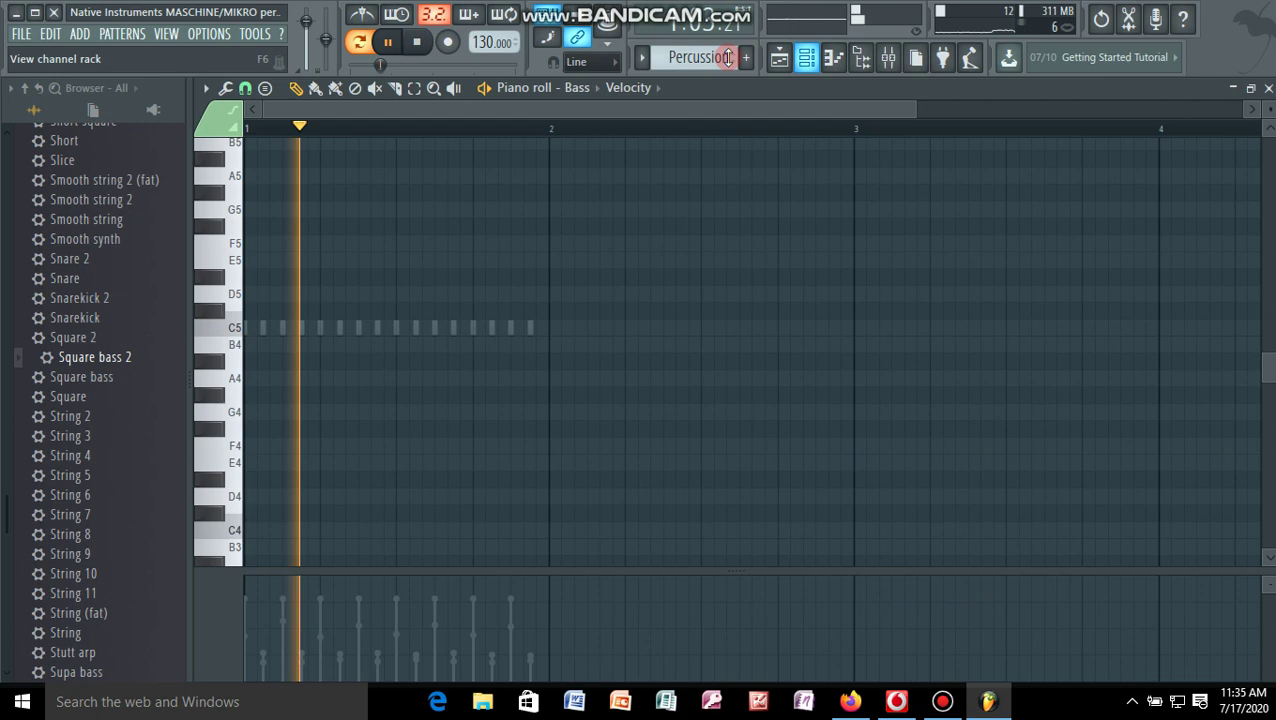
{"action": "key", "text": "F6"}
{"action": "scroll", "coordinate": [716, 57], "scroll_direction": "down", "scroll_amount": 2}
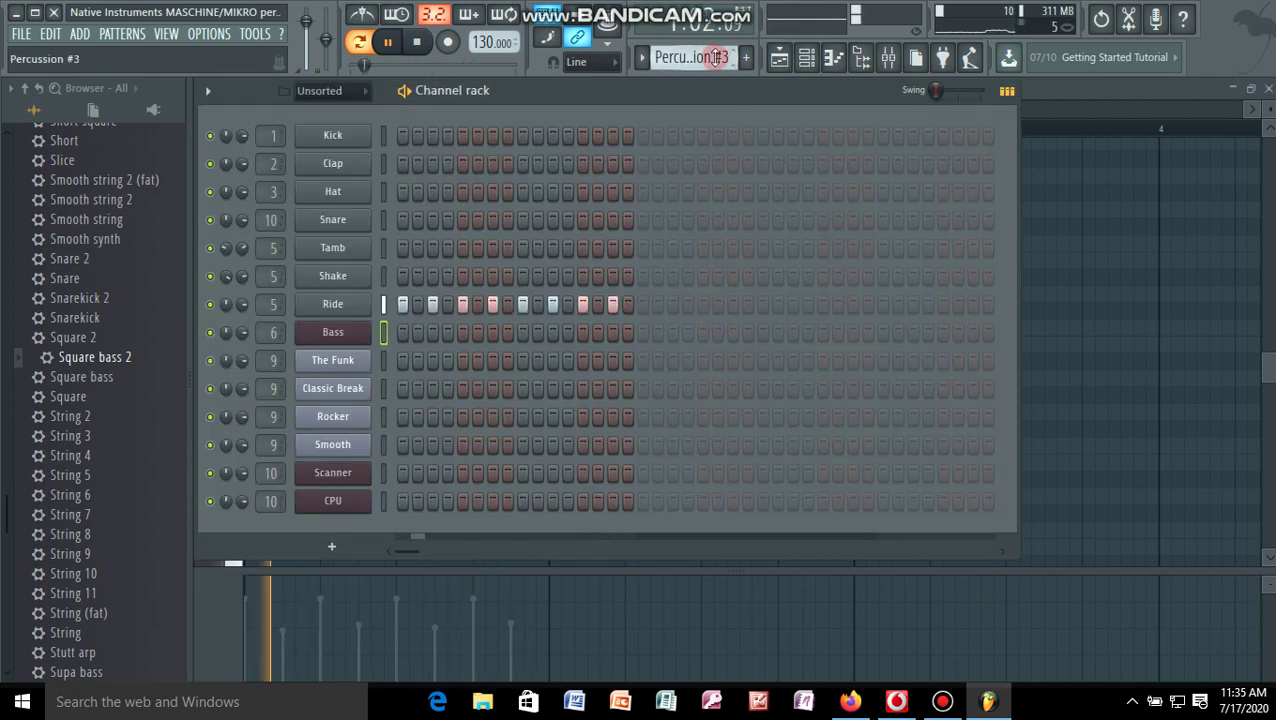
{"action": "scroll", "coordinate": [716, 57], "scroll_direction": "down", "scroll_amount": 1}
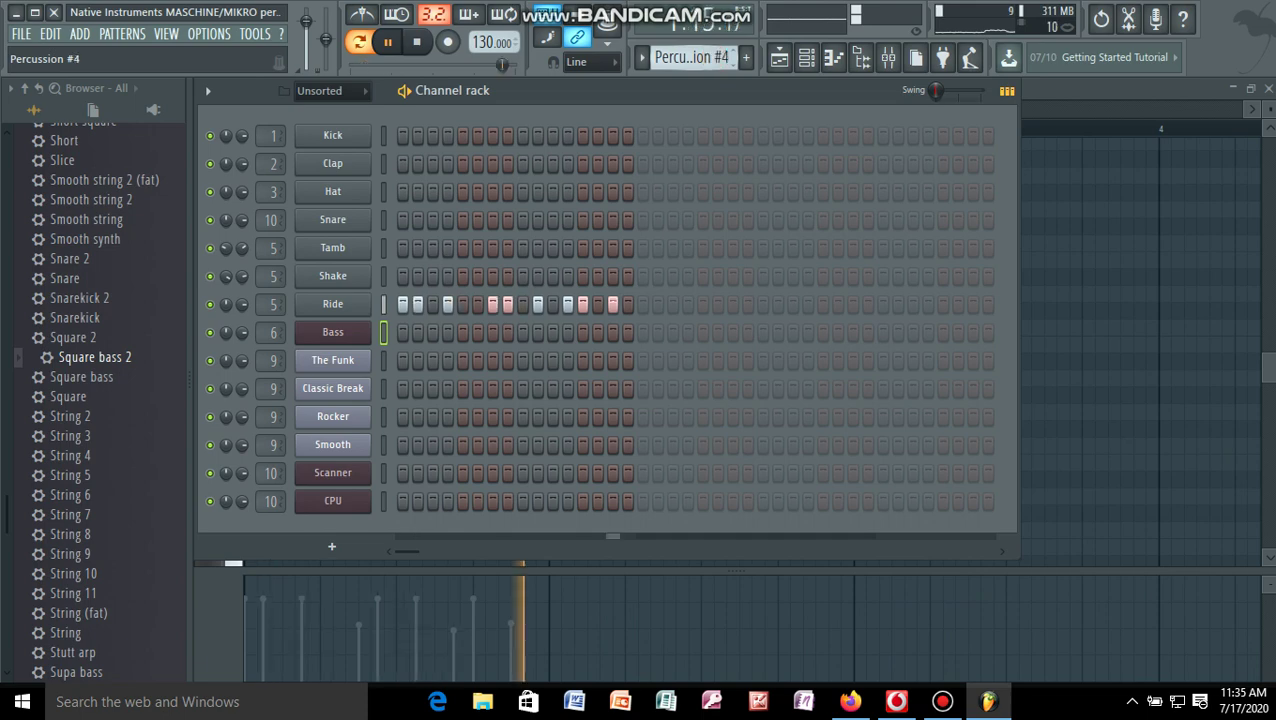
Examine The Funk channel's slice notes in the piano roll for the Loops and Loops #5 patterns.
{"action": "scroll", "coordinate": [716, 57], "scroll_direction": "down", "scroll_amount": 1}
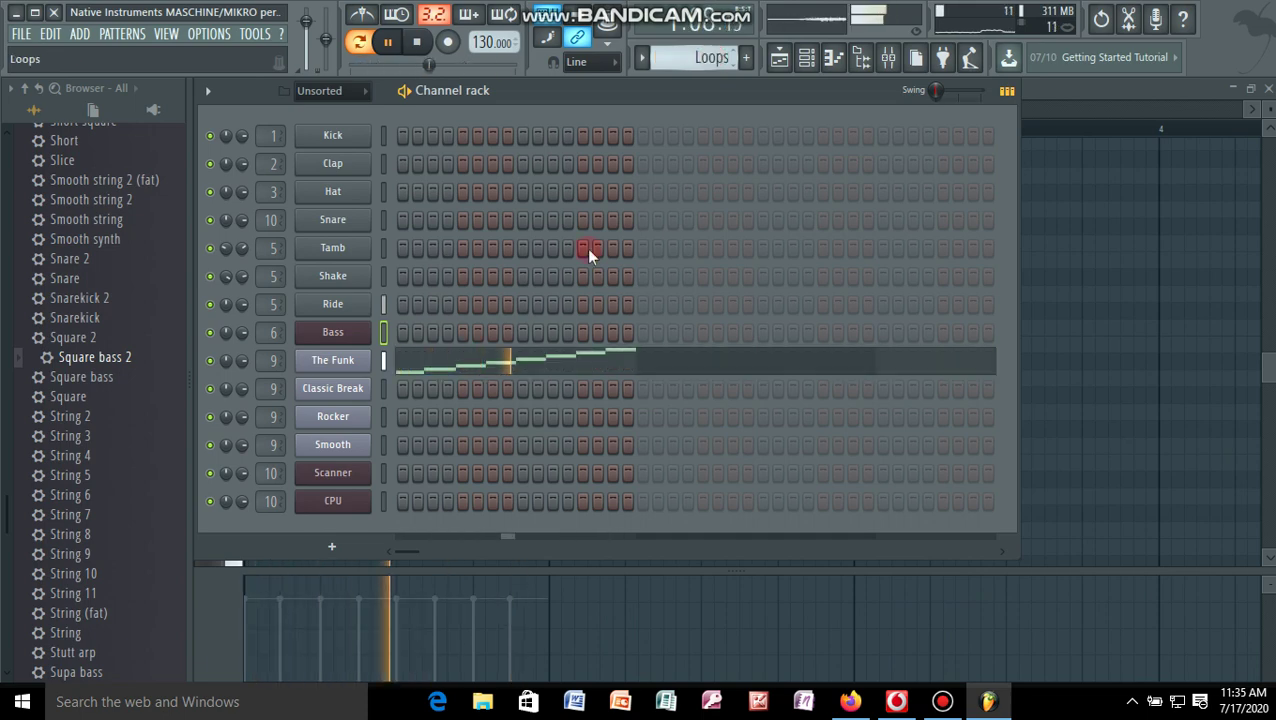
{"action": "left_click", "coordinate": [520, 350]}
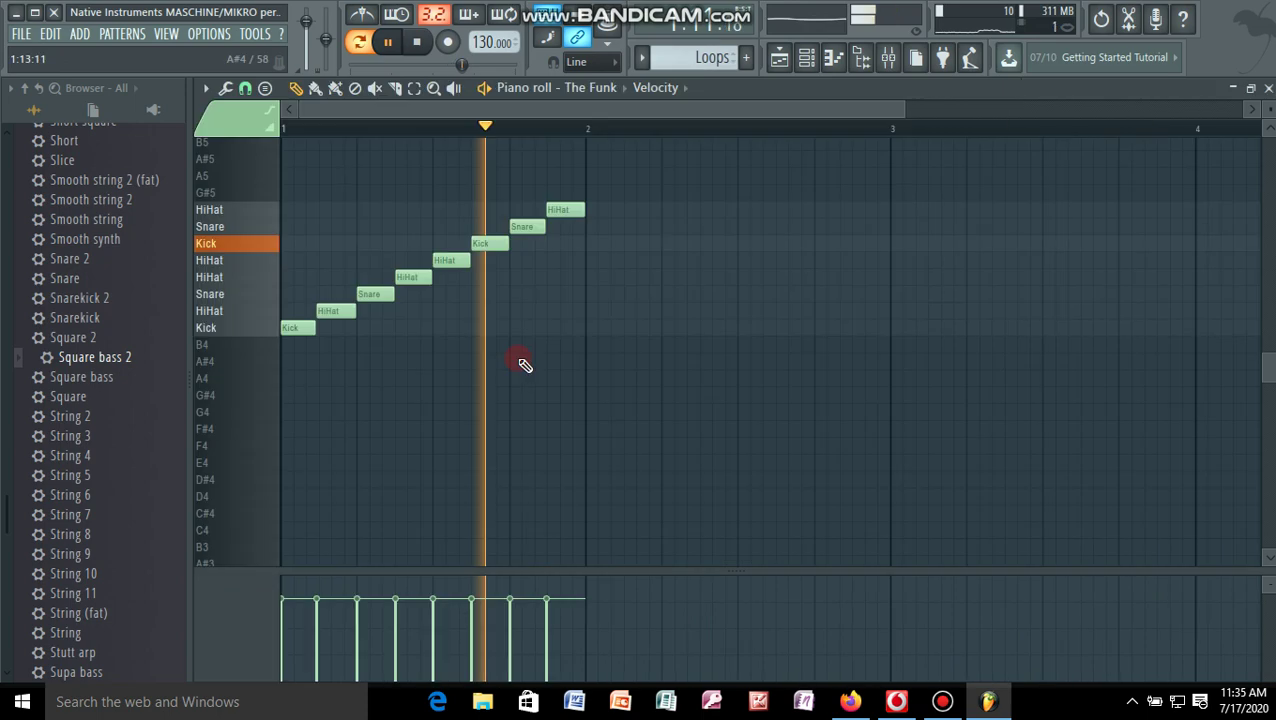
{"action": "left_click", "coordinate": [805, 62]}
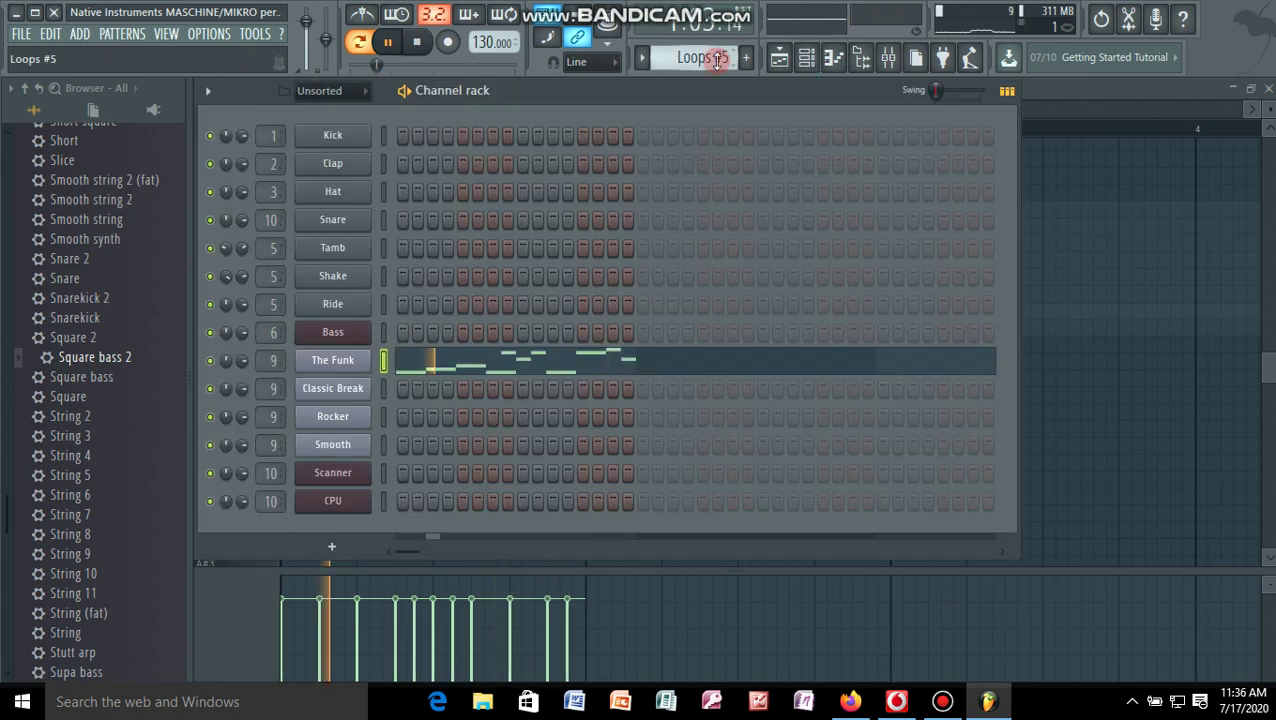
{"action": "left_click", "coordinate": [530, 366]}
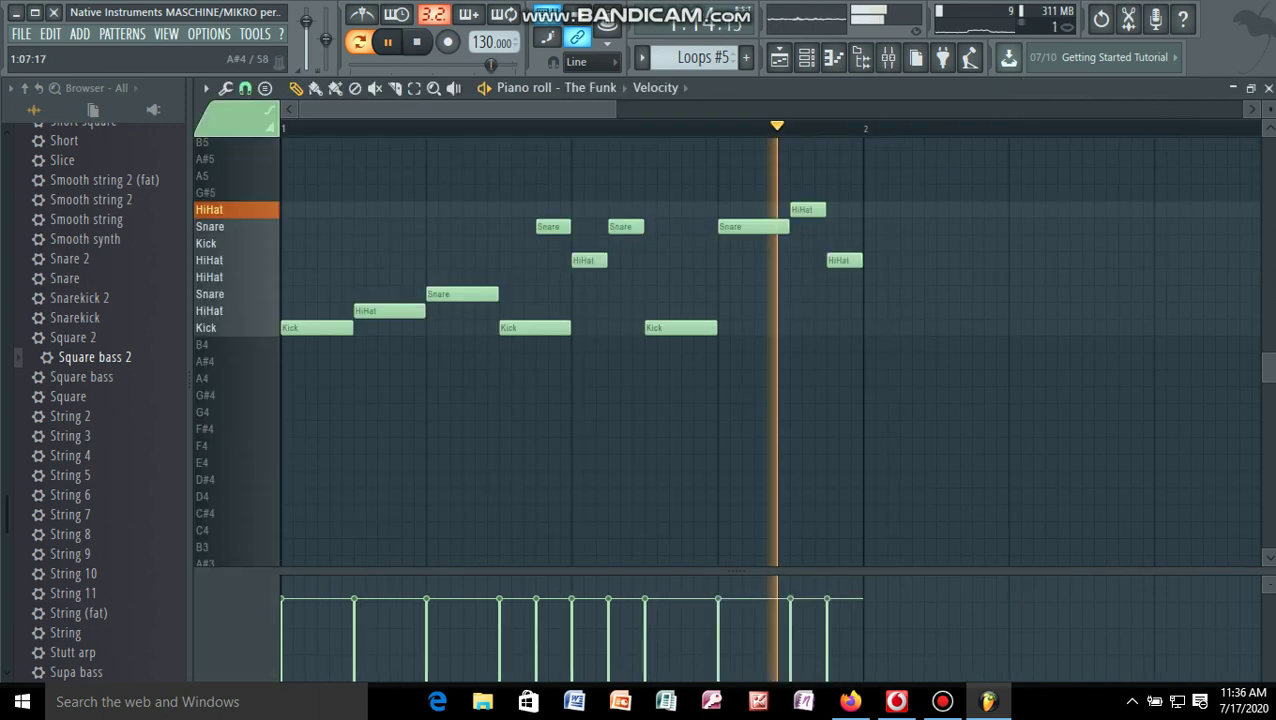
Select the Loops #6 pattern and look over the playlist's tracks and the Pad #3 marker options.
{"action": "left_click_drag", "start_coordinate": [713, 54], "coordinate": [625, 262]}
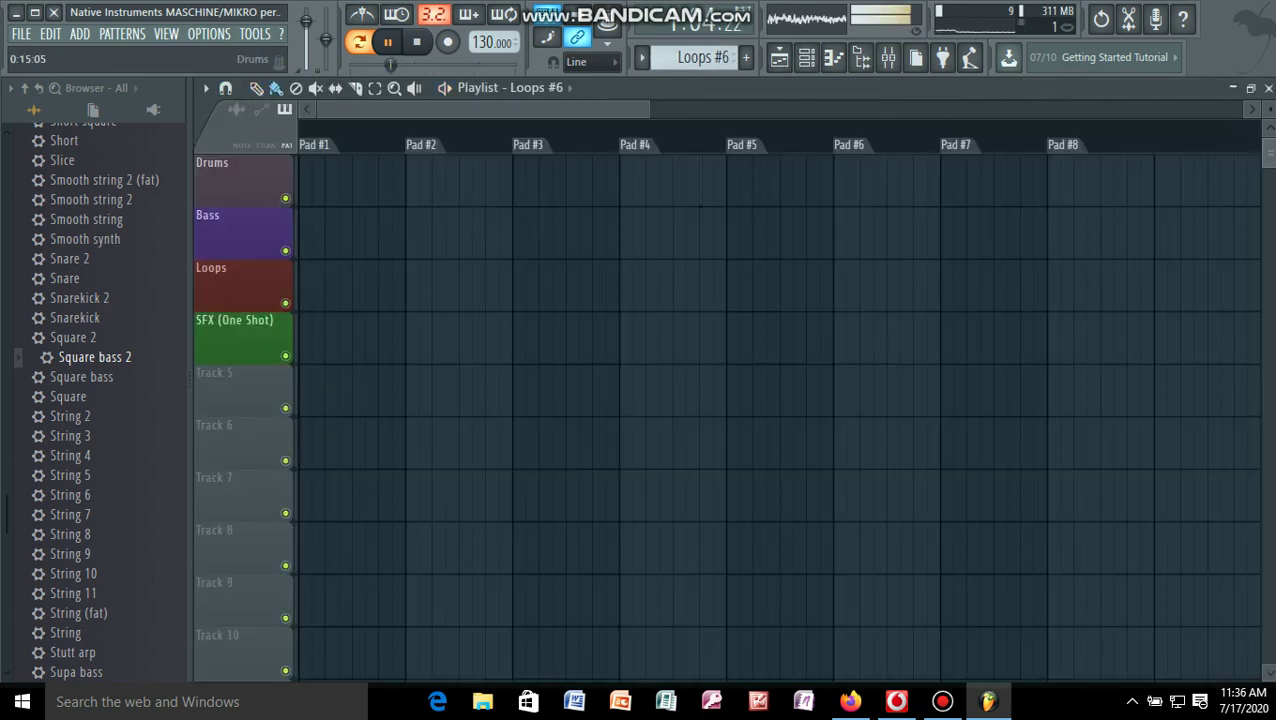
{"action": "scroll", "coordinate": [727, 410], "scroll_direction": "down", "scroll_amount": 4}
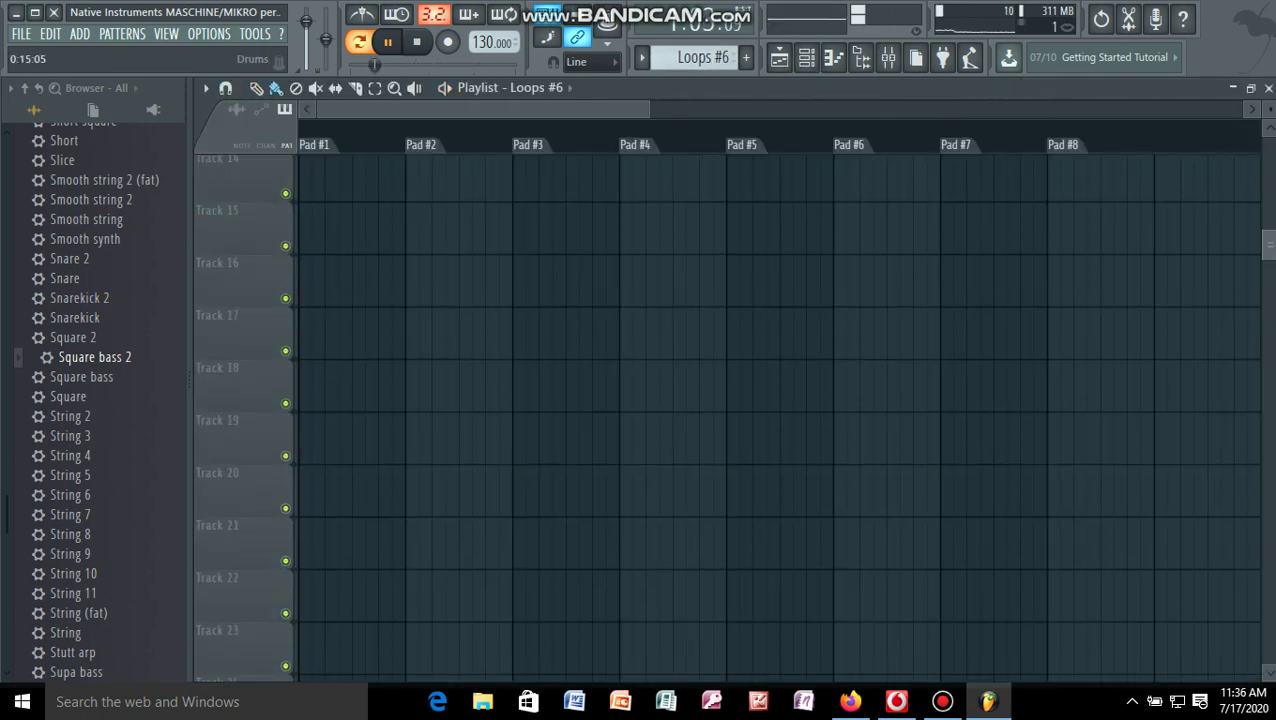
{"action": "scroll", "coordinate": [727, 410], "scroll_direction": "up", "scroll_amount": 4}
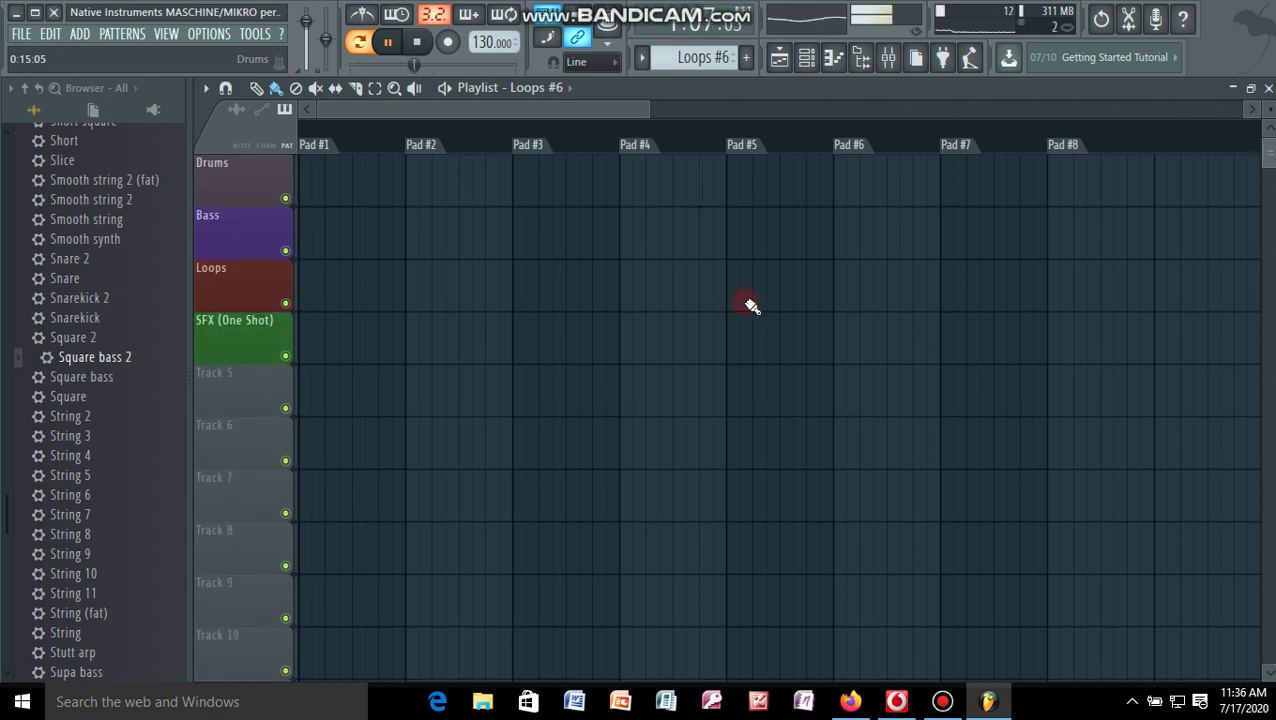
{"action": "right_click", "coordinate": [515, 142]}
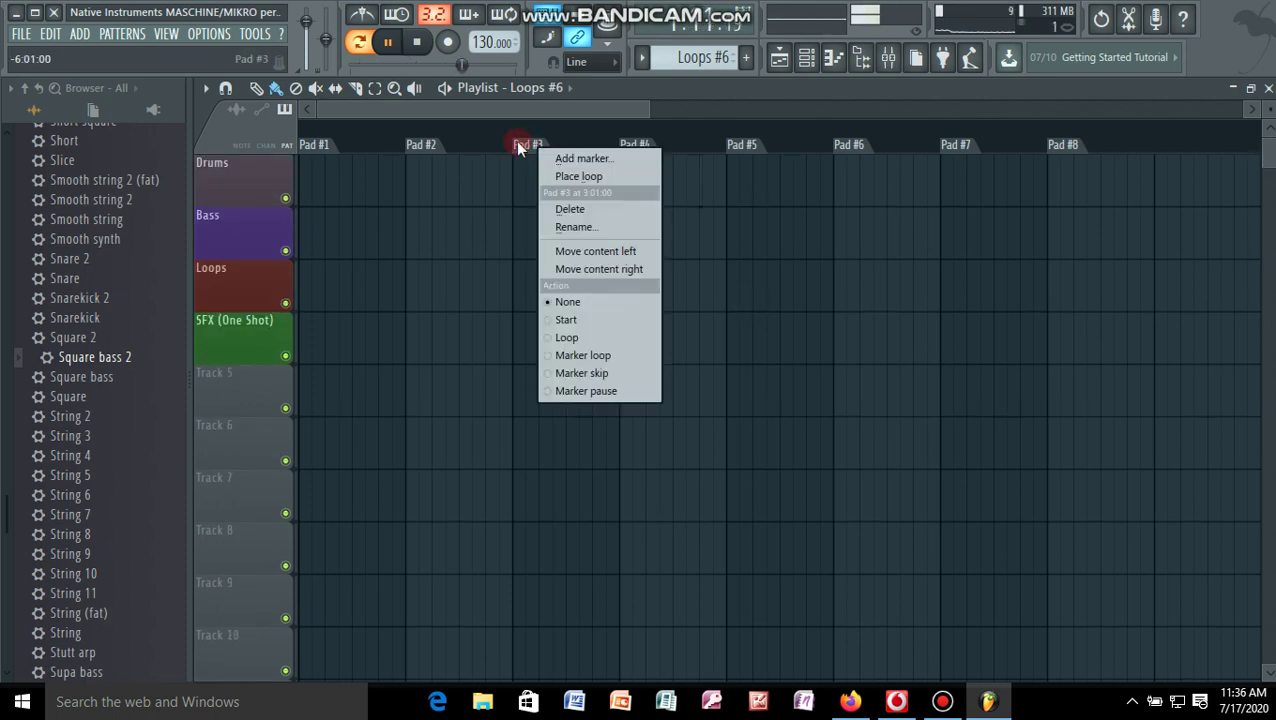
{"action": "left_click", "coordinate": [477, 184]}
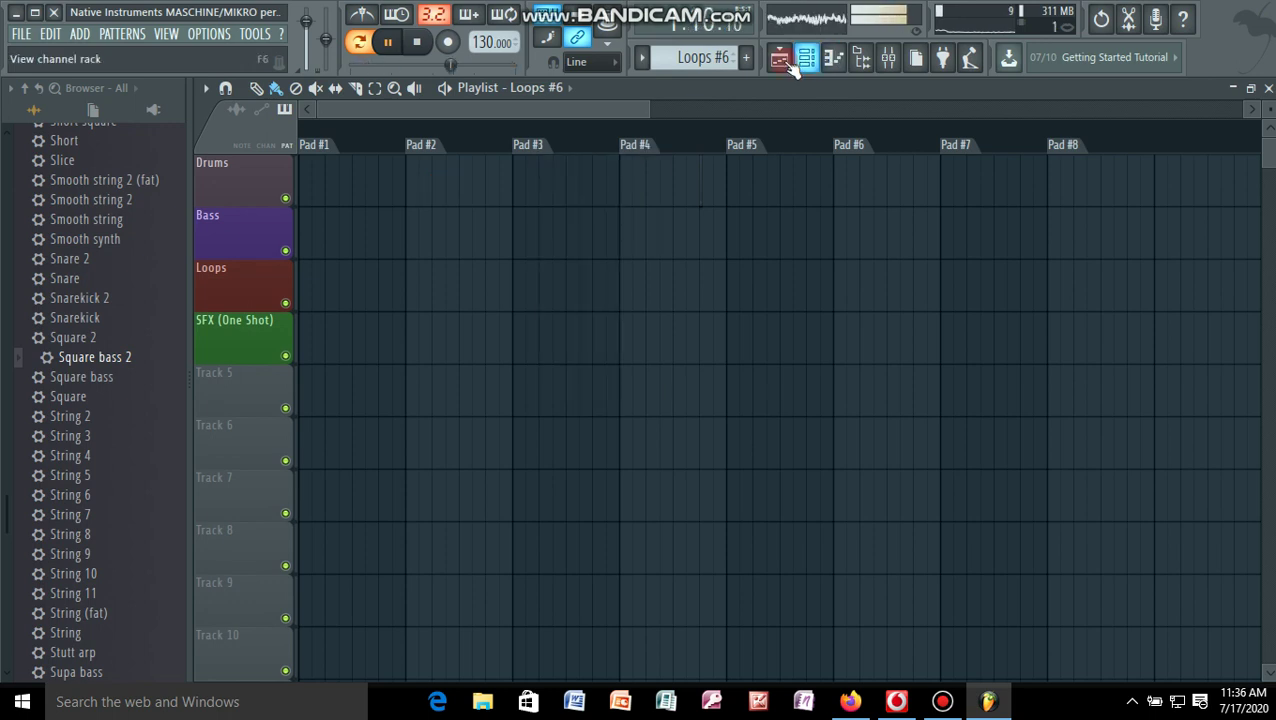
Place Drums clips along the playlist's Drums track and a Kick clip at Pad #1 on the Bass track.
{"action": "left_click", "coordinate": [781, 59]}
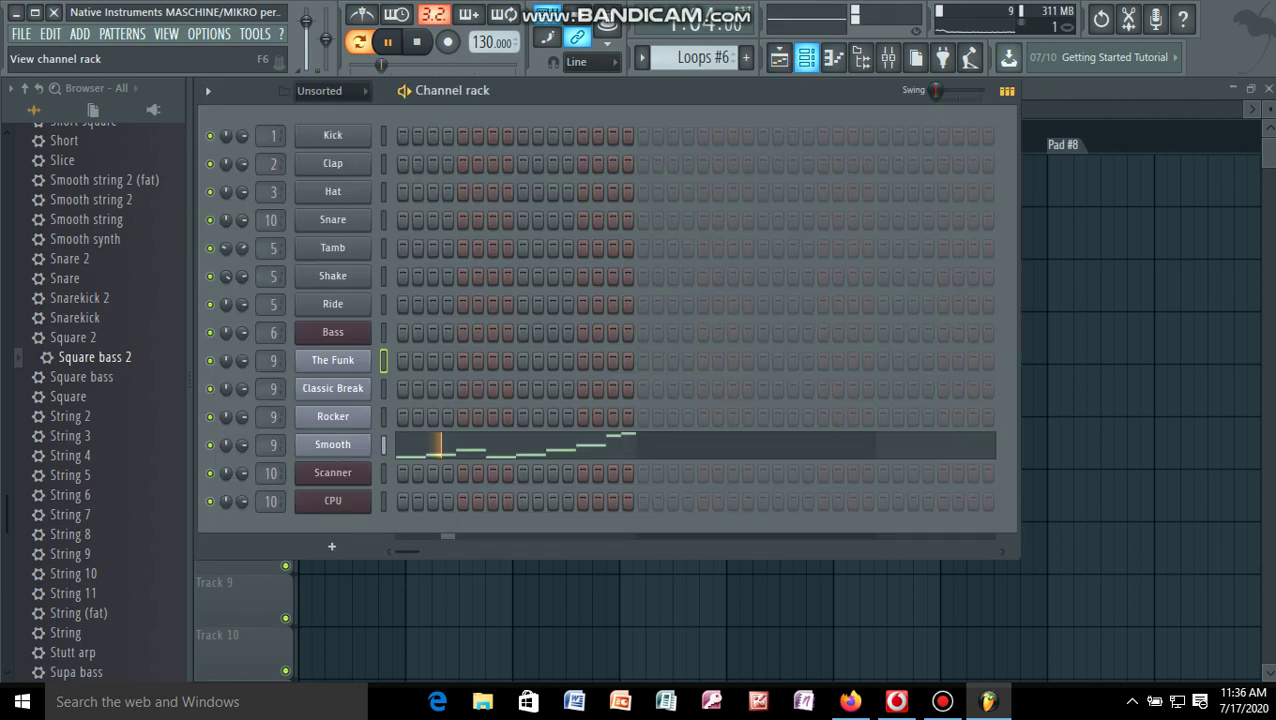
{"action": "left_click", "coordinate": [806, 57]}
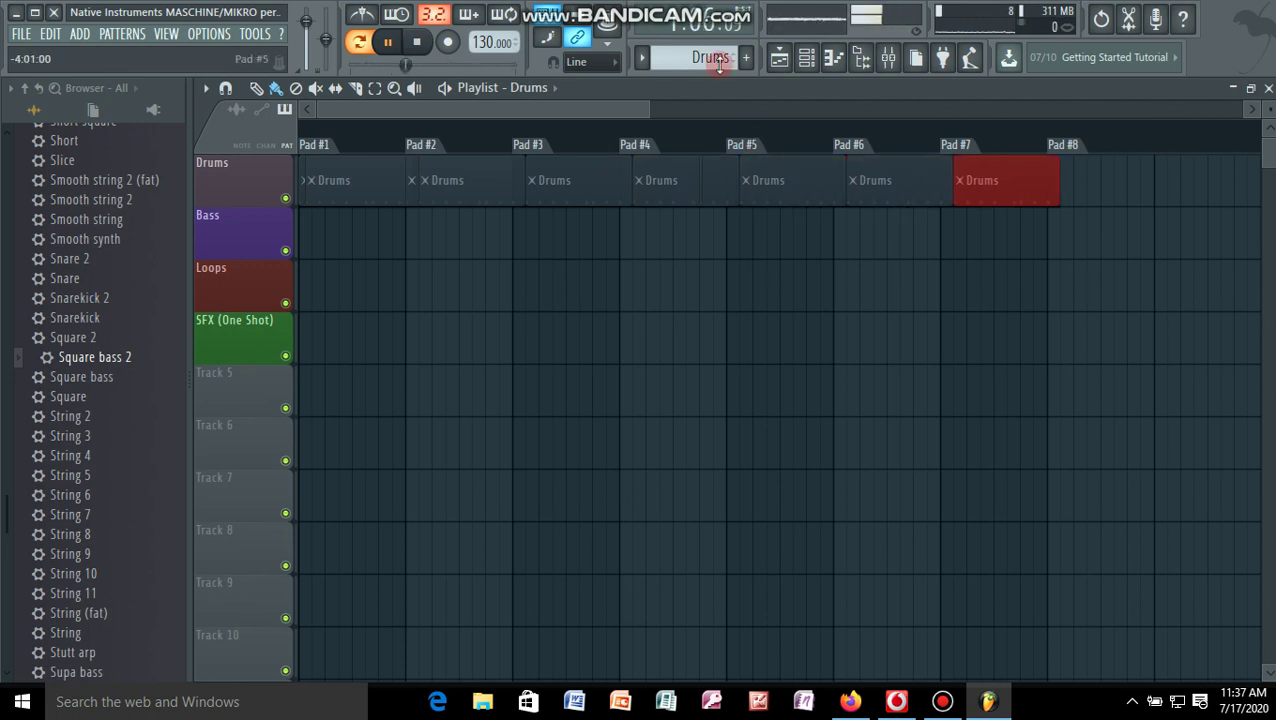
{"action": "scroll", "coordinate": [722, 60], "scroll_direction": "down", "scroll_amount": 1}
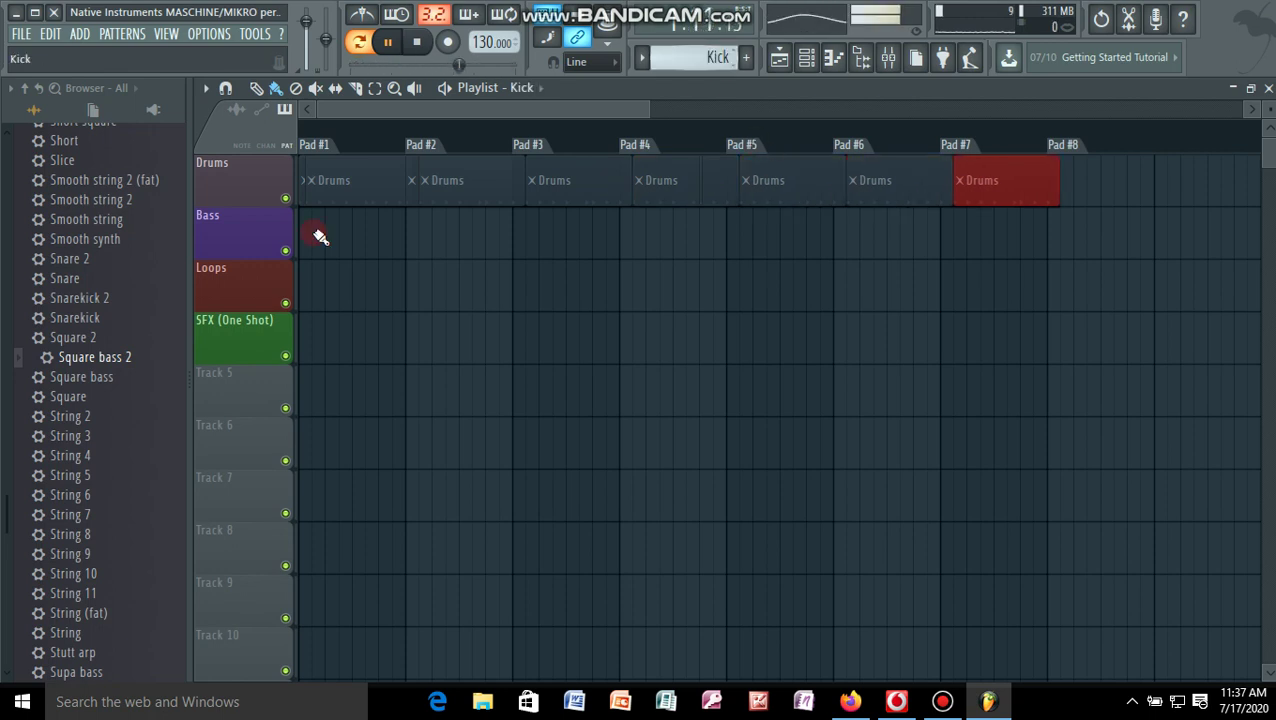
{"action": "left_click", "coordinate": [314, 236]}
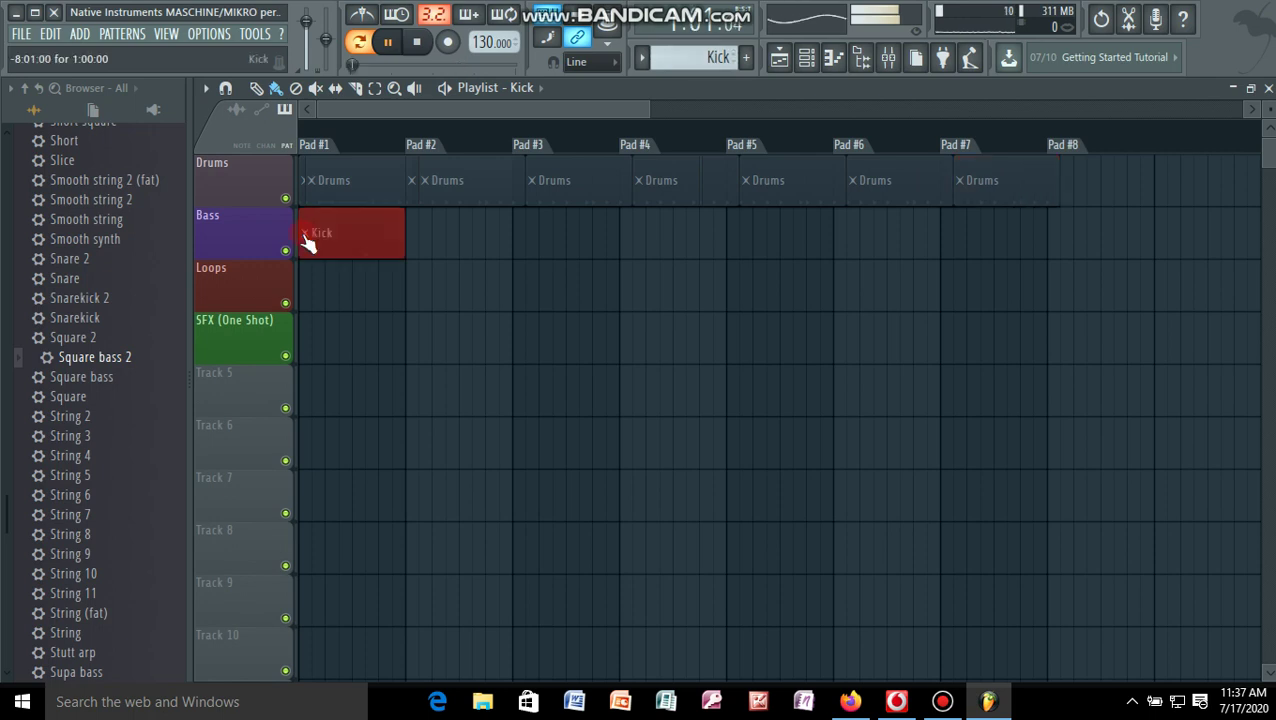
Switch playback to song mode and restart it with the Kick pattern shown in the channel rack.
{"action": "left_click", "coordinate": [364, 45]}
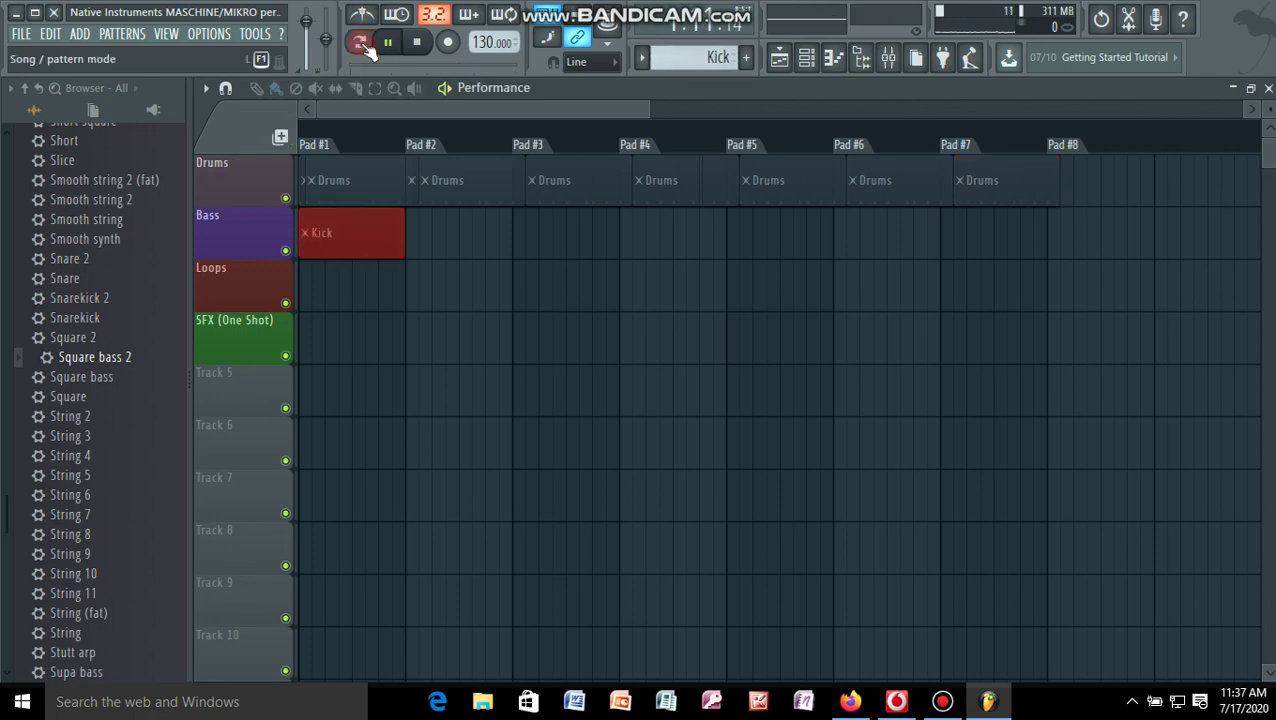
{"action": "key", "text": "space"}
{"action": "left_click", "coordinate": [808, 58]}
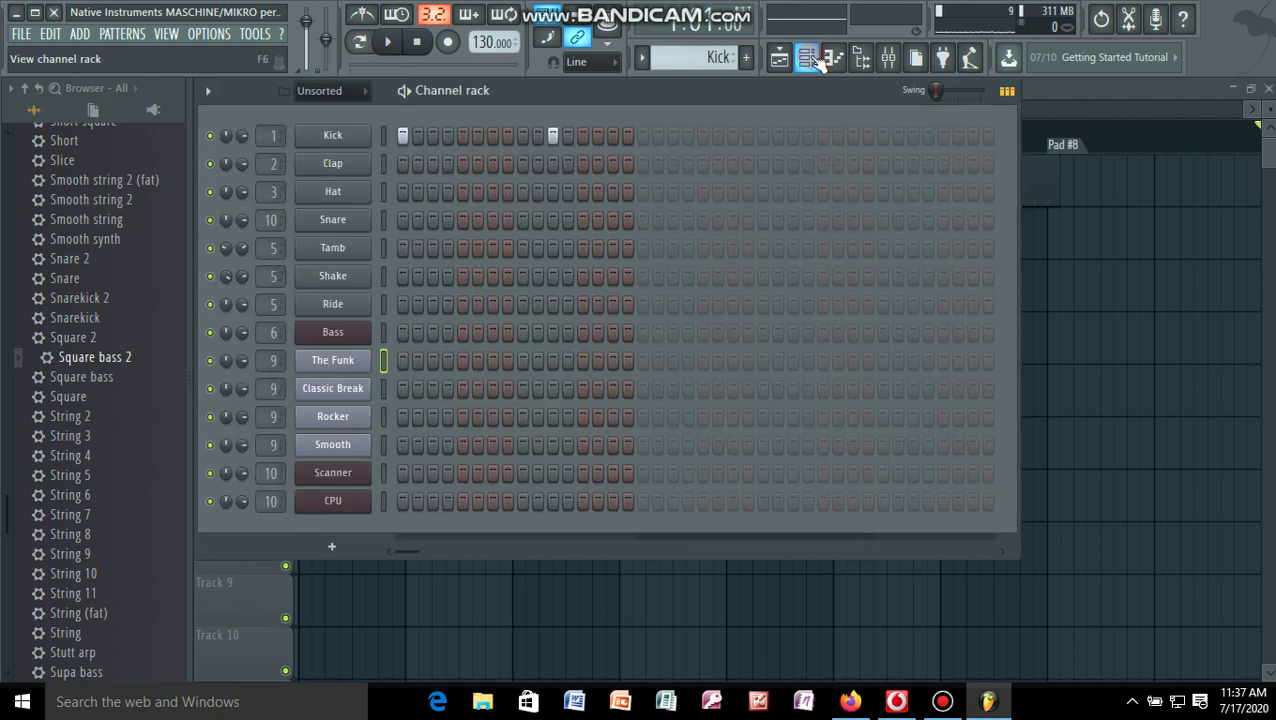
{"action": "key", "text": "space"}
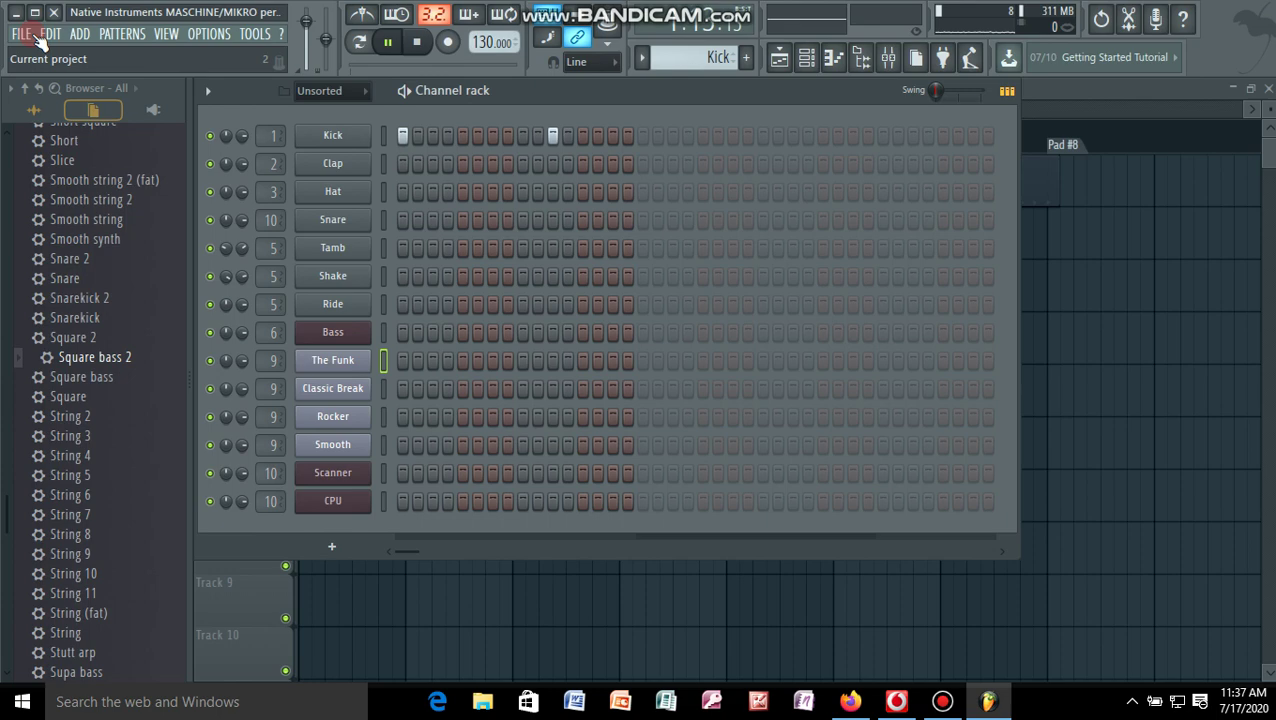
Open the recent project singel.flp, saving the changes to MASCHINE.flp.
{"action": "left_click", "coordinate": [22, 34]}
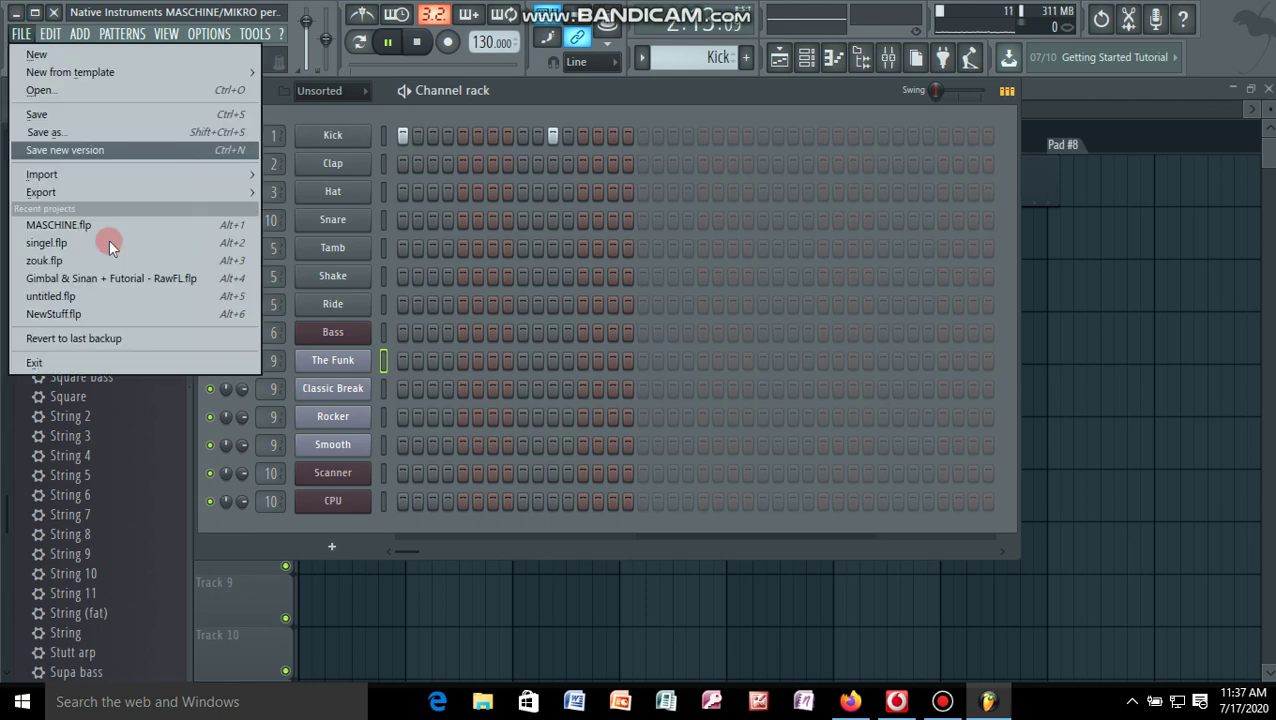
{"action": "left_click", "coordinate": [109, 243]}
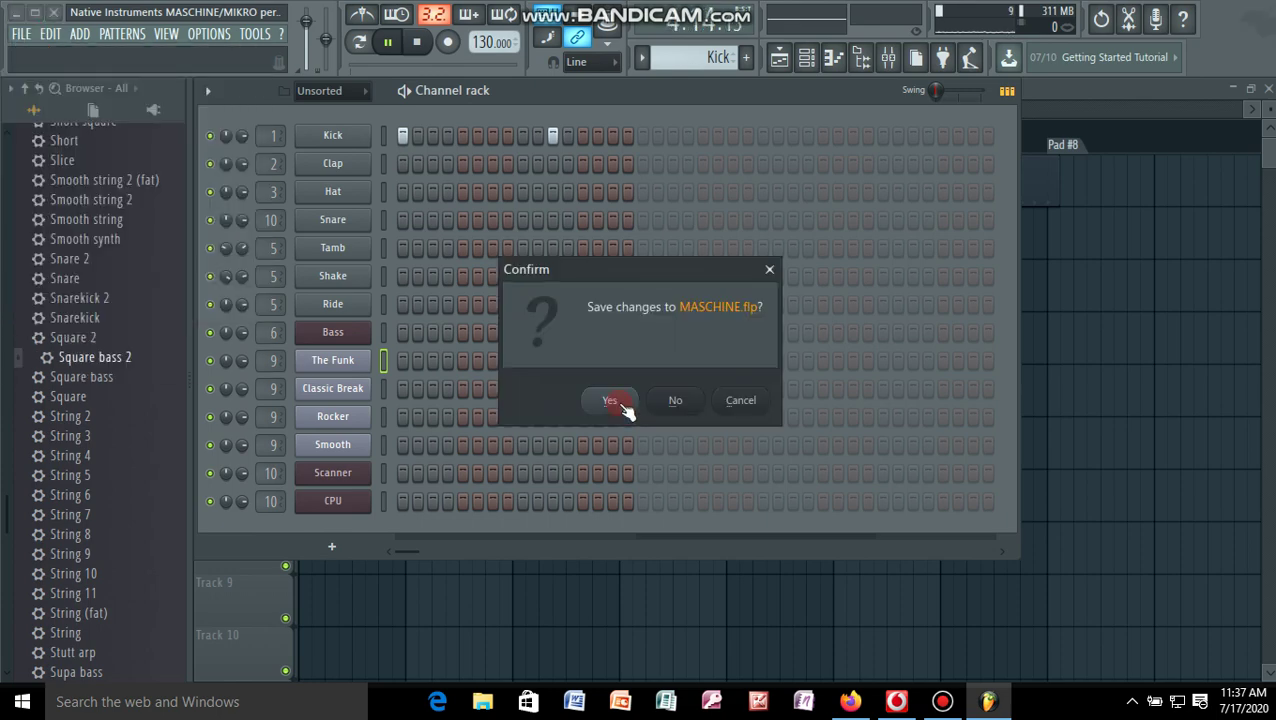
{"action": "left_click", "coordinate": [617, 402]}
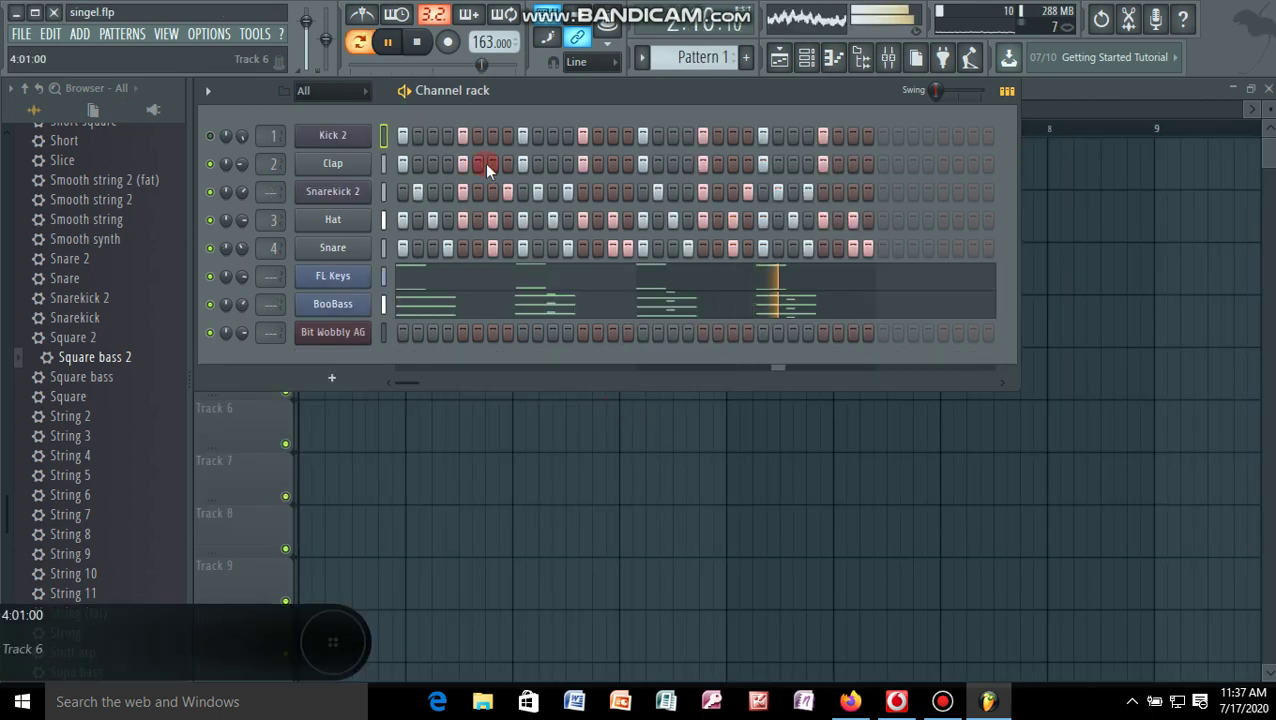
Look over the FL Keys instrument and its piano roll, and solo the FL Keys channel.
{"action": "left_click", "coordinate": [332, 275]}
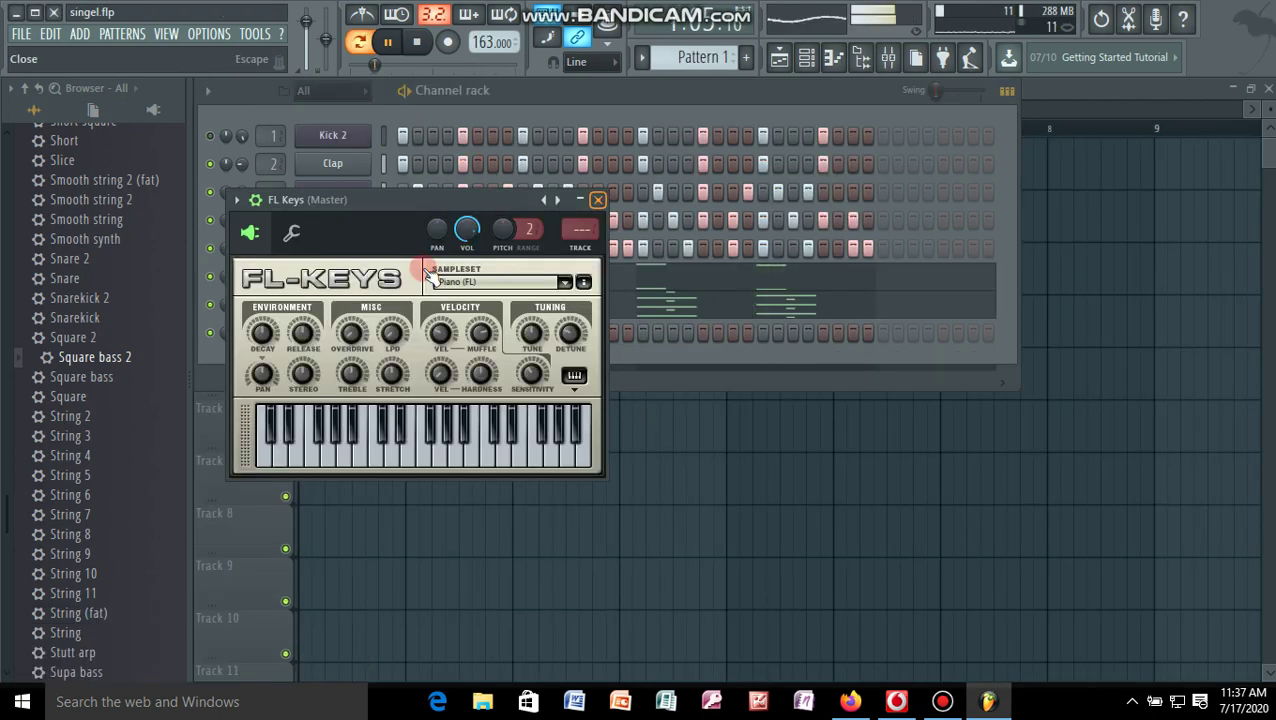
{"action": "key", "text": "Escape"}
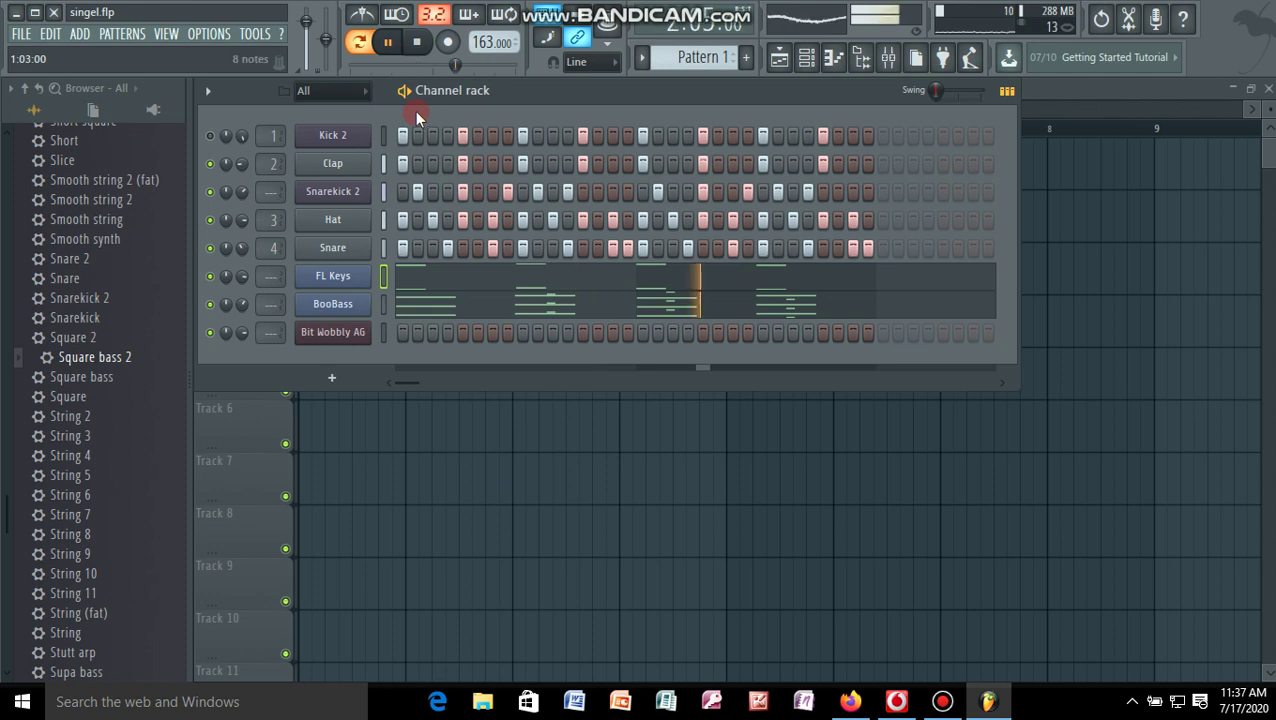
{"action": "left_click", "coordinate": [450, 277]}
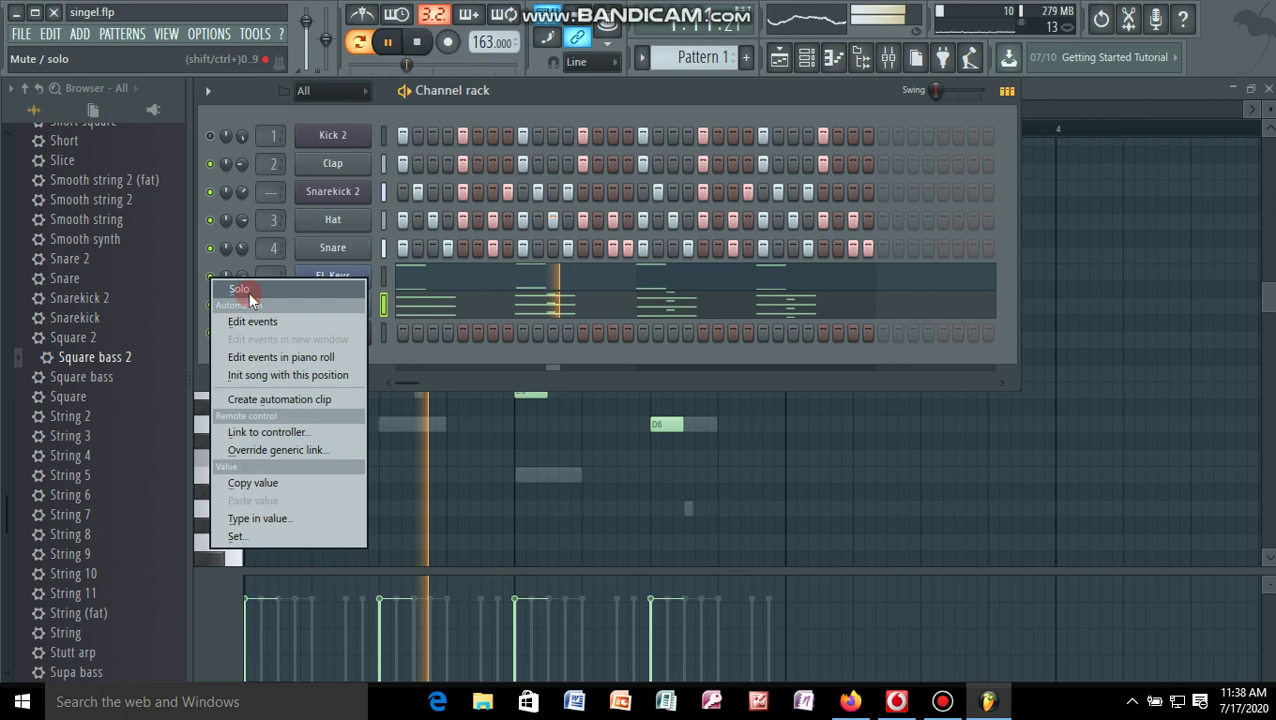
{"action": "left_click", "coordinate": [248, 292]}
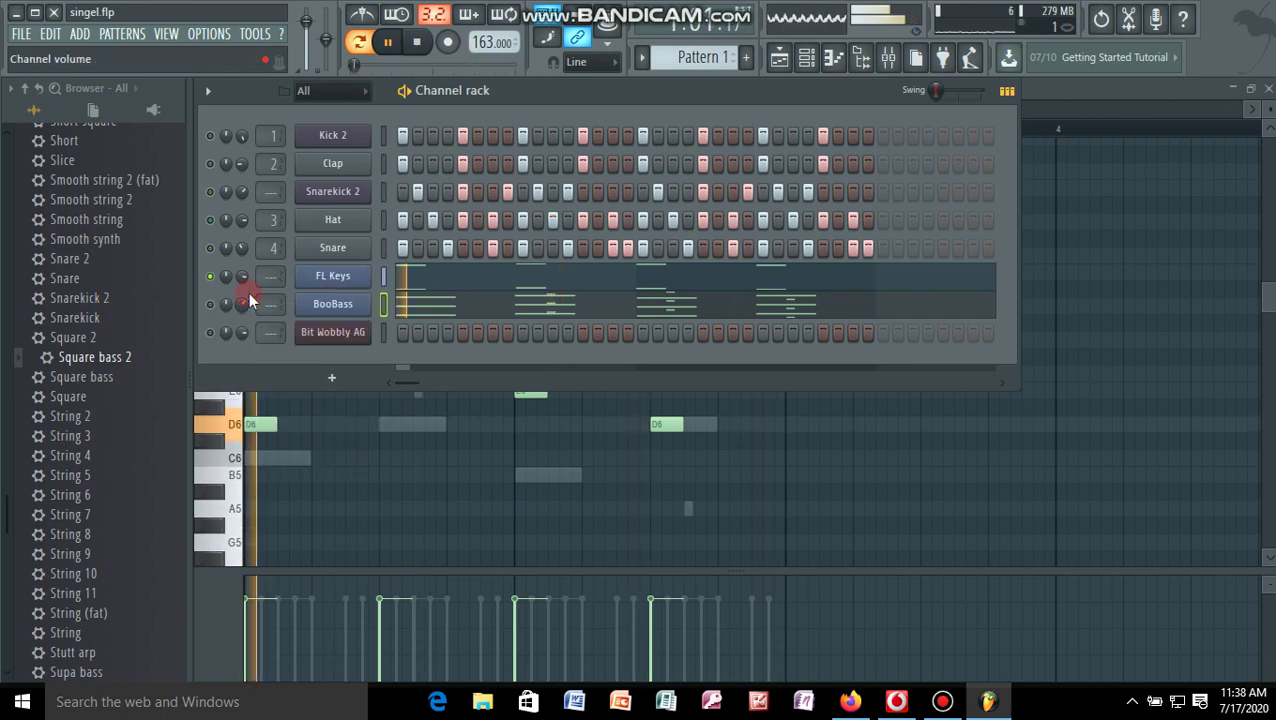
Examine the notes of the FL Keys and BooBass channels in the piano roll.
{"action": "left_click", "coordinate": [450, 278]}
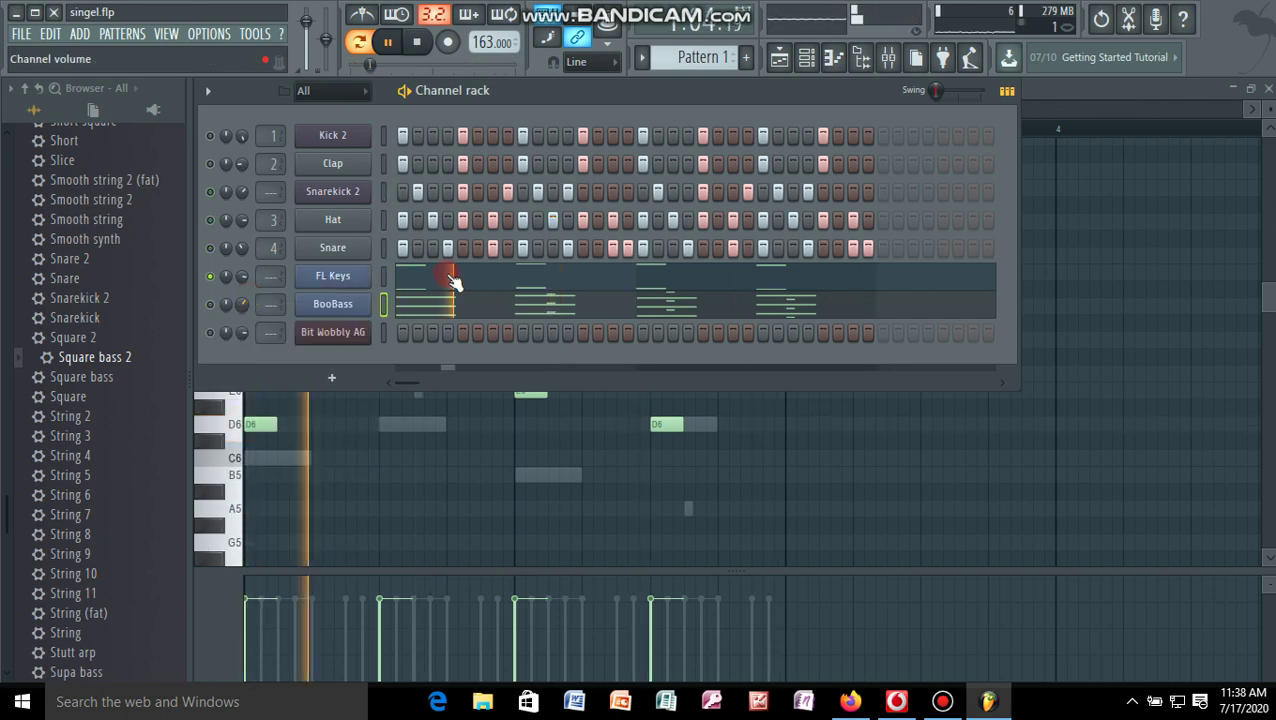
{"action": "left_click", "coordinate": [450, 280]}
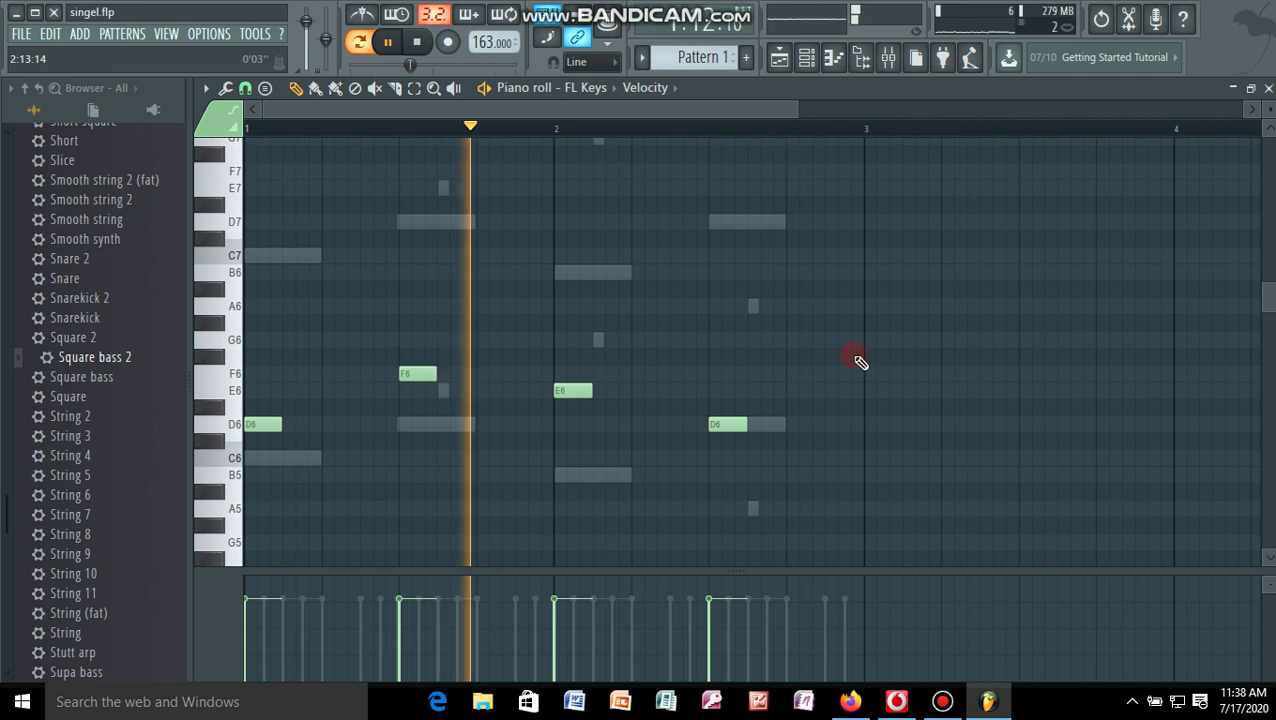
{"action": "left_click", "coordinate": [829, 56]}
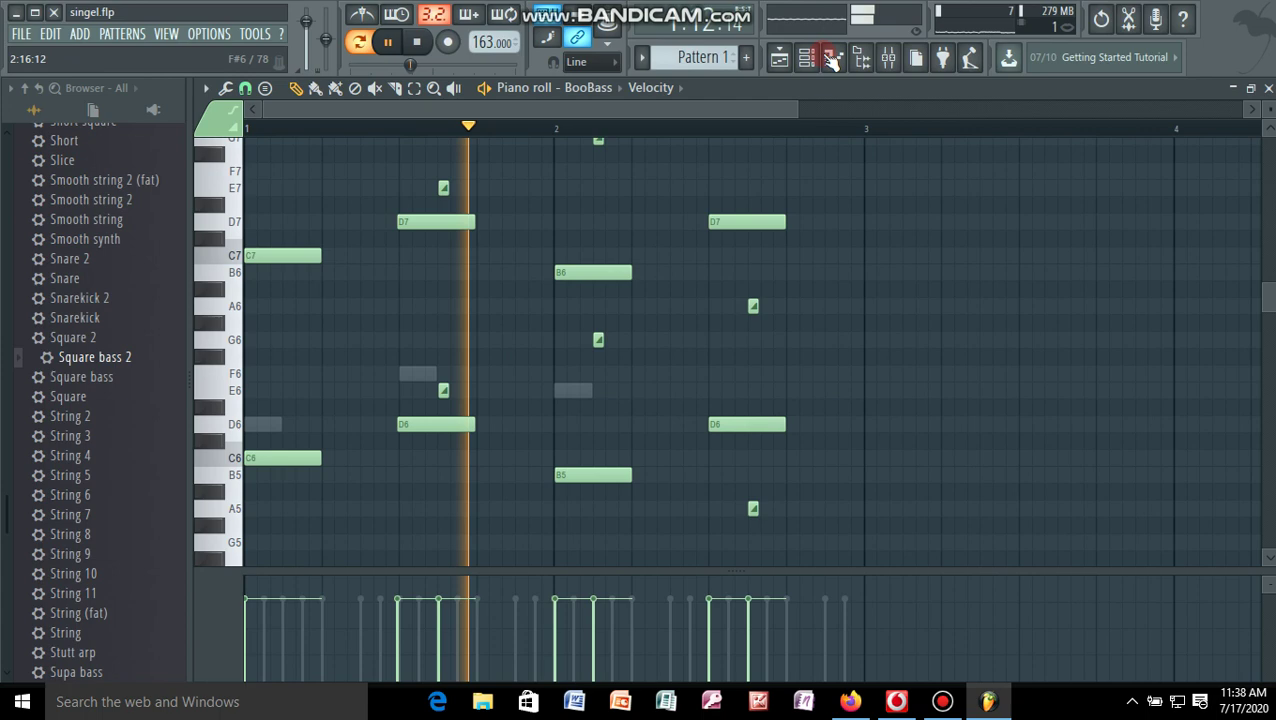
{"action": "left_click", "coordinate": [831, 57]}
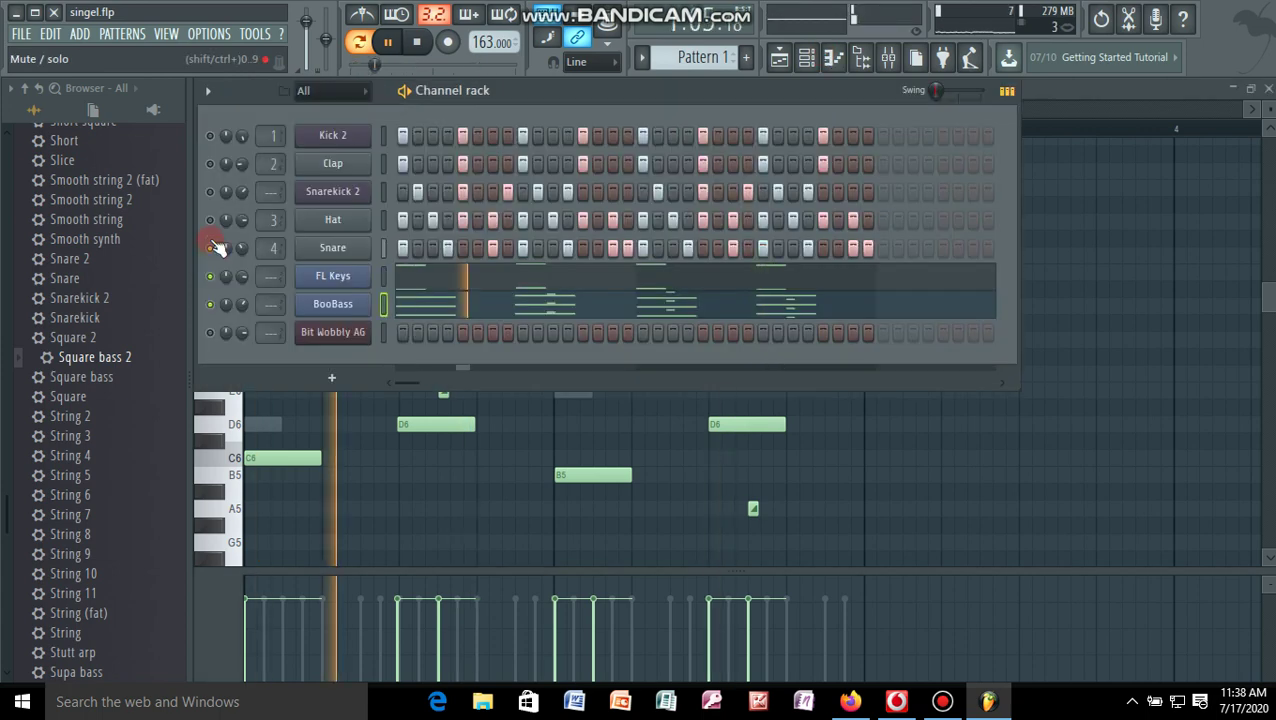
Unmute the Snare, Hat, Snarekick 2 and Clap channels one by one during playback, and try toggling Kick 2.
{"action": "left_click", "coordinate": [211, 248]}
{"action": "left_click", "coordinate": [211, 220]}
{"action": "left_click", "coordinate": [211, 192]}
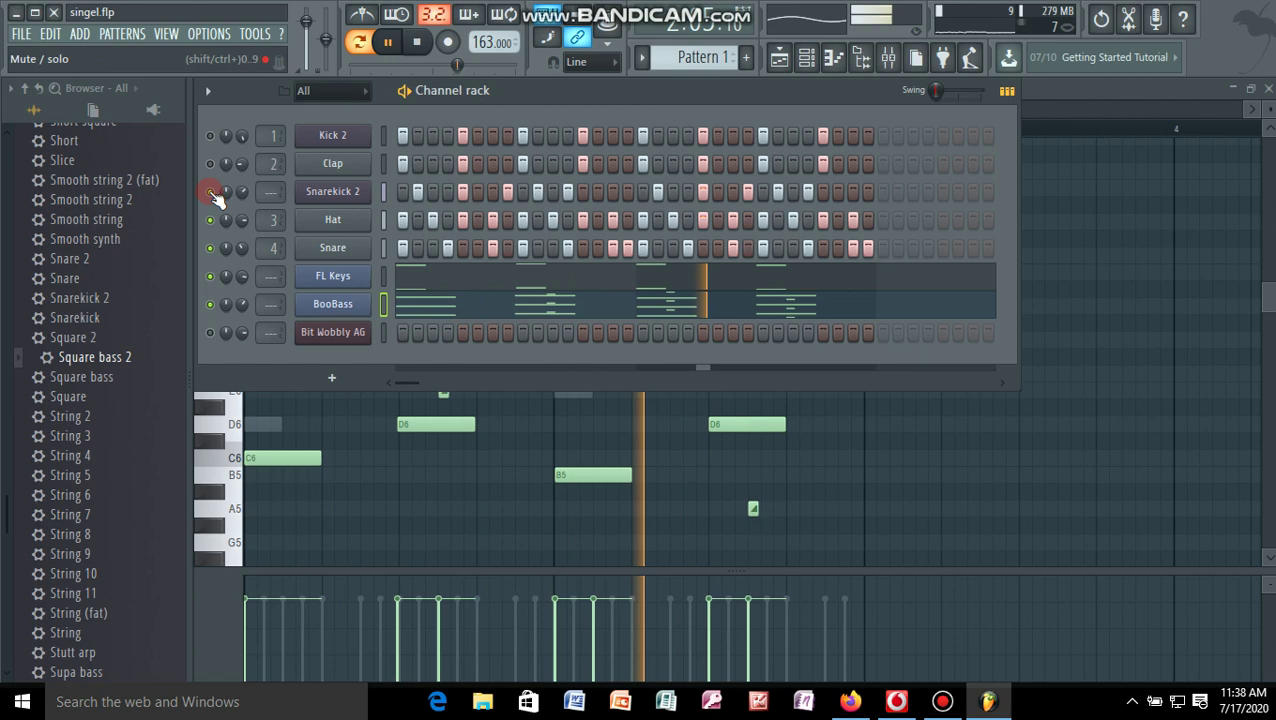
{"action": "left_click", "coordinate": [211, 164]}
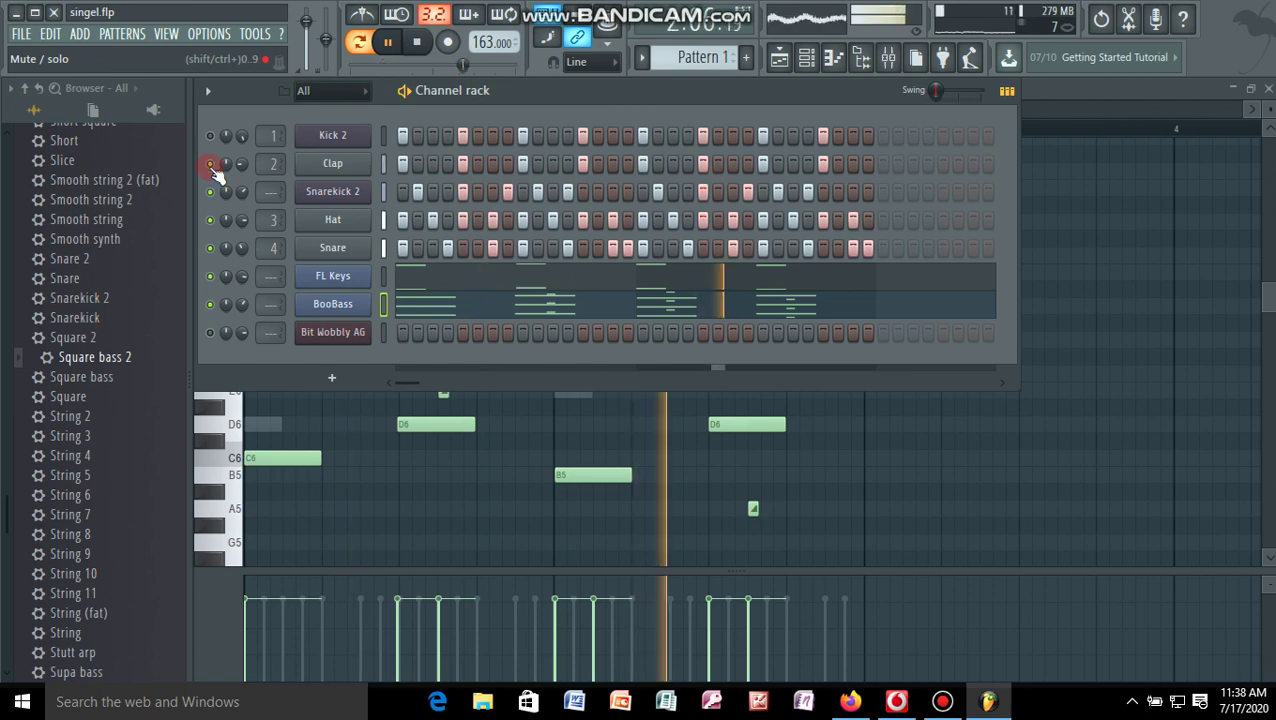
{"action": "left_click", "coordinate": [211, 135]}
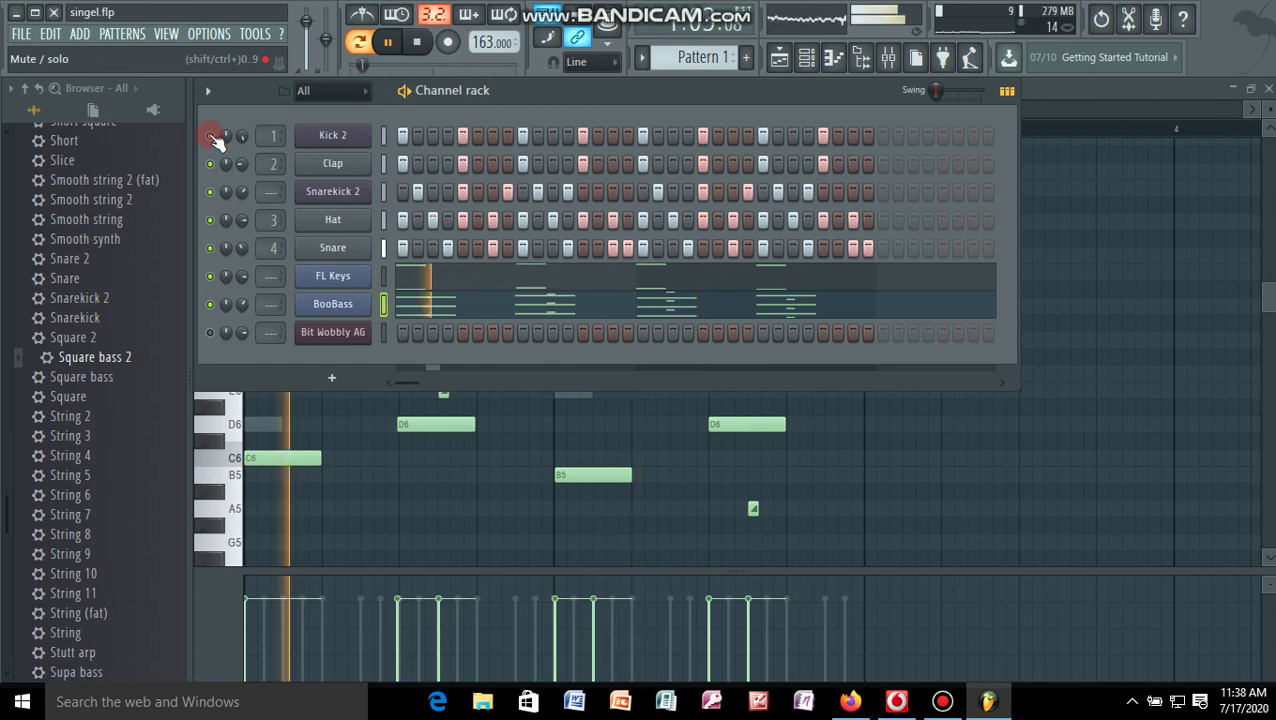
{"action": "left_click", "coordinate": [211, 163]}
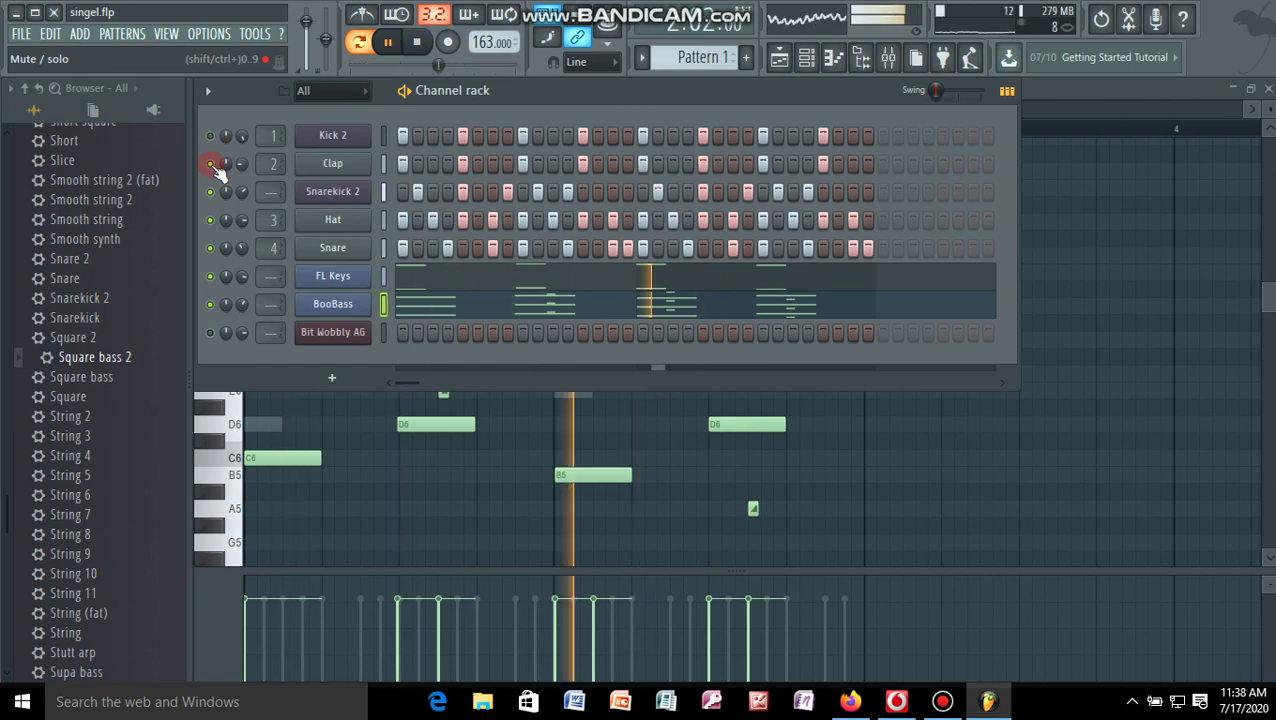
Open the recent project untitled.flp, saving the changes to singel.flp.
{"action": "left_click", "coordinate": [22, 36]}
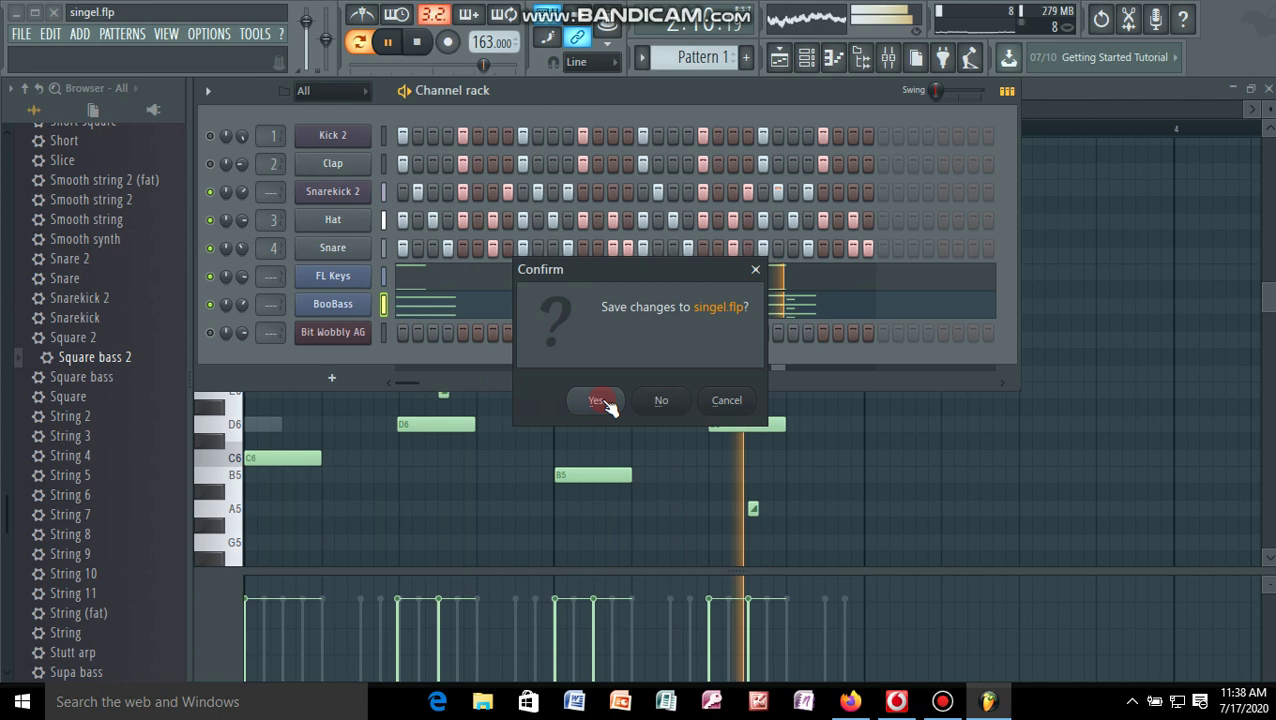
{"action": "left_click", "coordinate": [604, 401]}
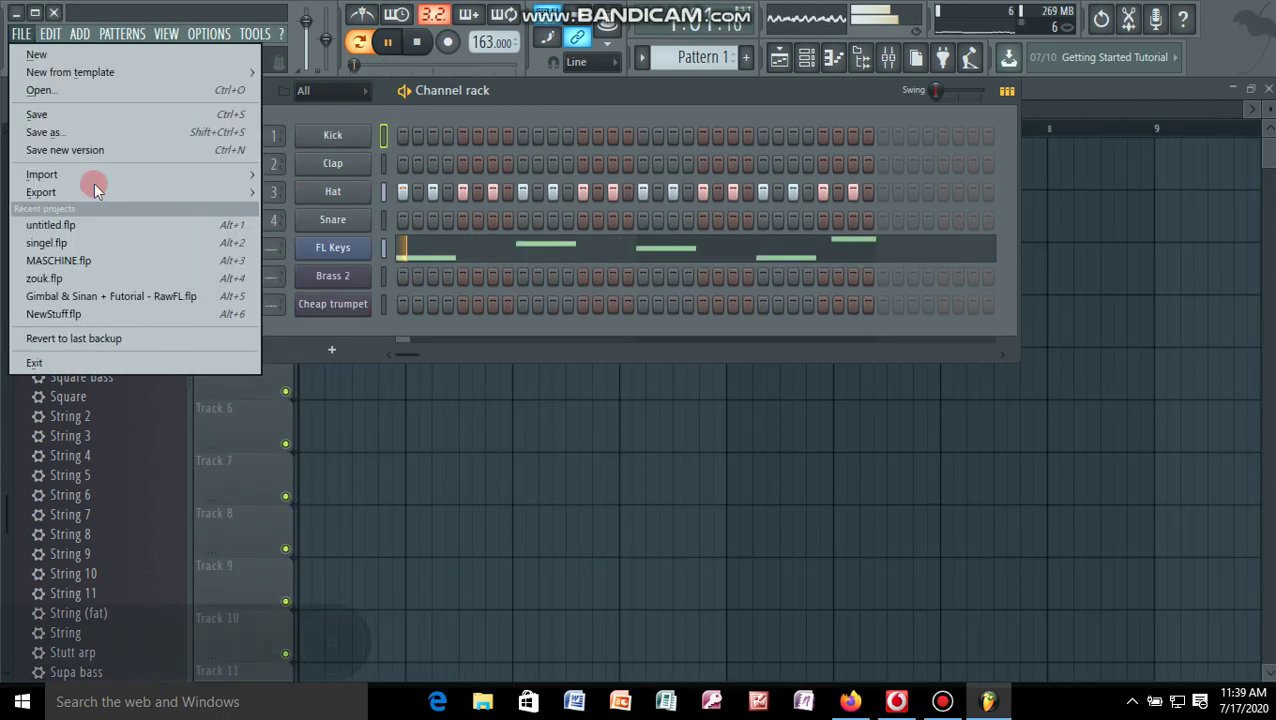
Open the recent project NewStuff.flp.
{"action": "left_click", "coordinate": [135, 317]}
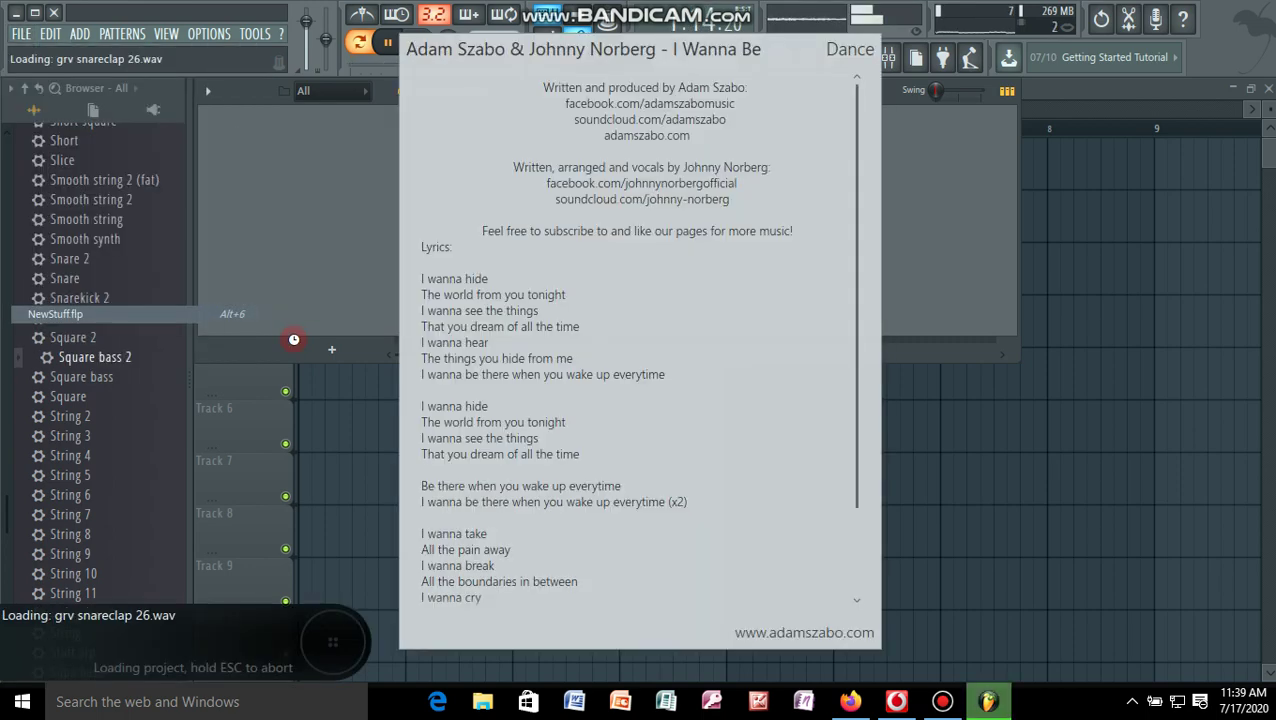